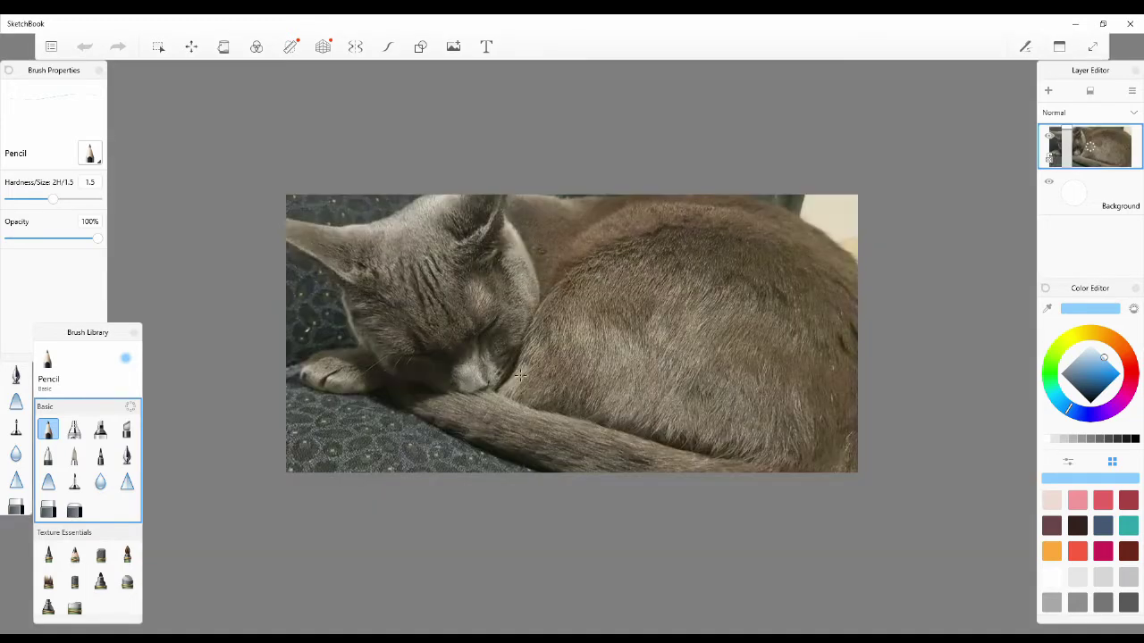
Step: On a new layer above the cat photo, trace the cat's outlines with the light blue Pencil, checking the sketch with the photo hidden
{"action": "left_click_drag", "start_coordinate": [1092, 71], "coordinate": [1002, 146]}
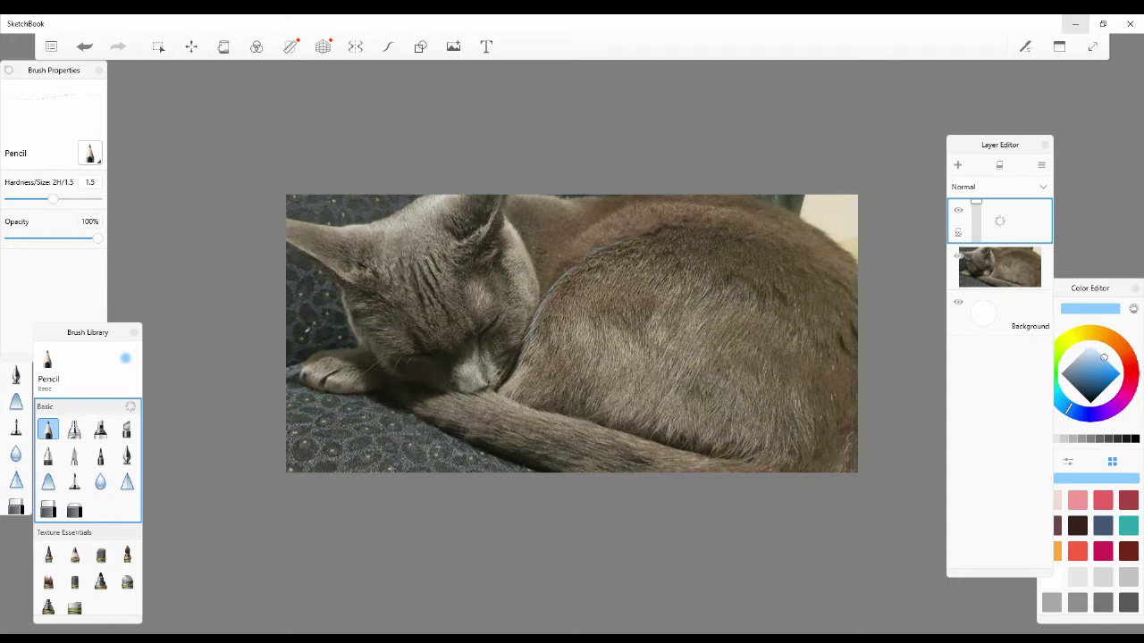
{"action": "left_click_drag", "start_coordinate": [498, 391], "coordinate": [742, 461]}
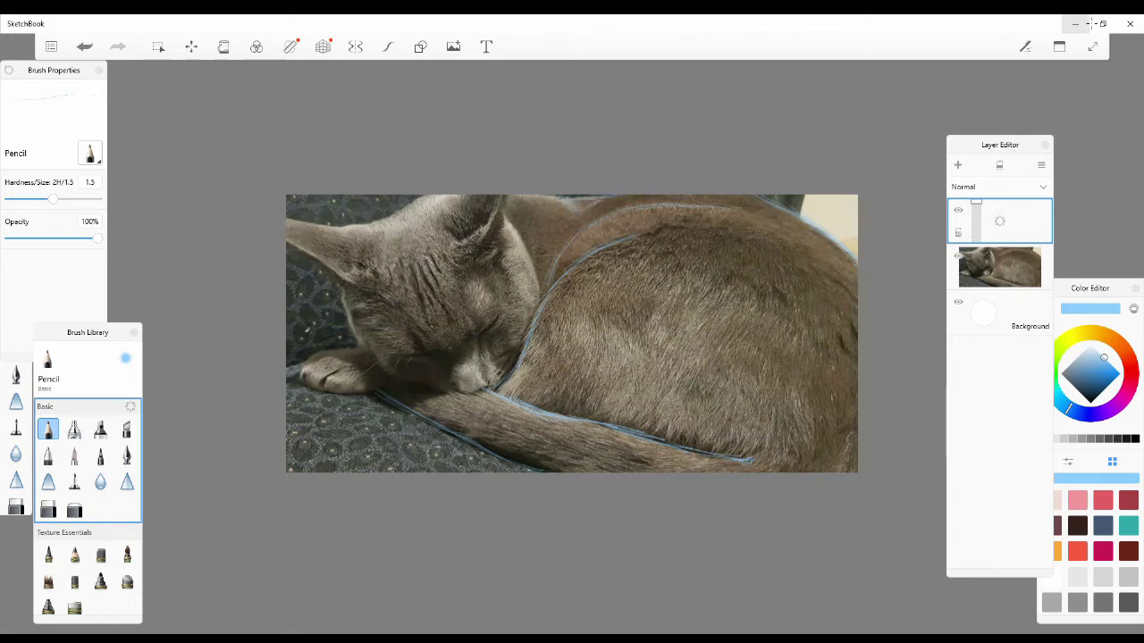
{"action": "mouse_move", "coordinate": [340, 289]}
{"action": "left_mouse_down"}
{"action": "mouse_move", "coordinate": [354, 344]}
{"action": "mouse_move", "coordinate": [396, 381]}
{"action": "left_mouse_up"}
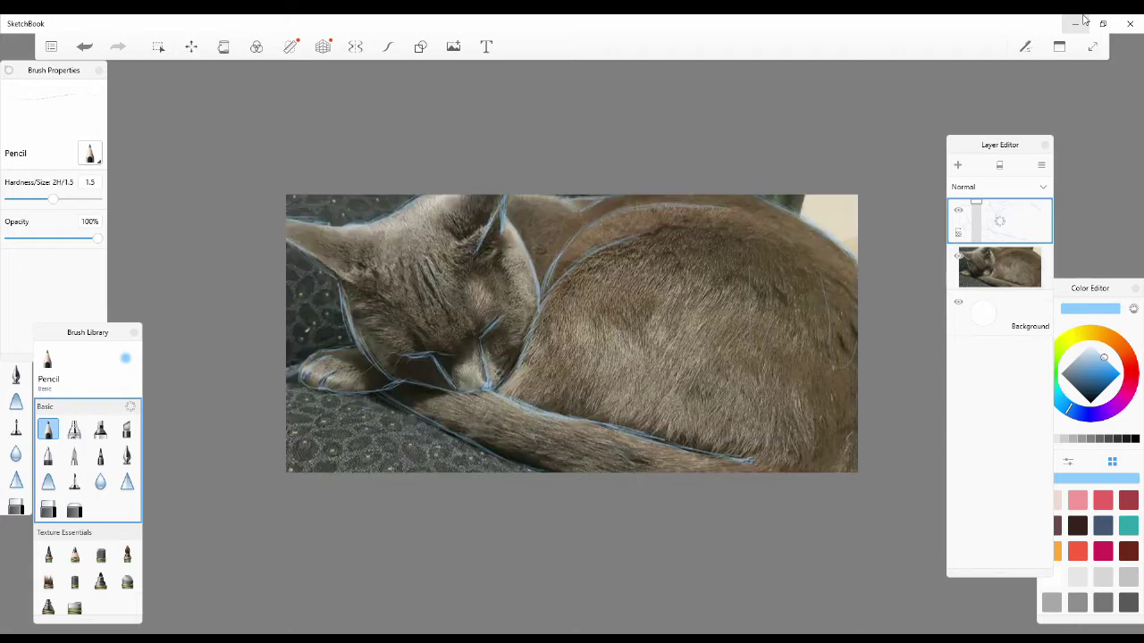
{"action": "left_click_drag", "start_coordinate": [313, 259], "coordinate": [365, 286]}
{"action": "left_click", "coordinate": [958, 256]}
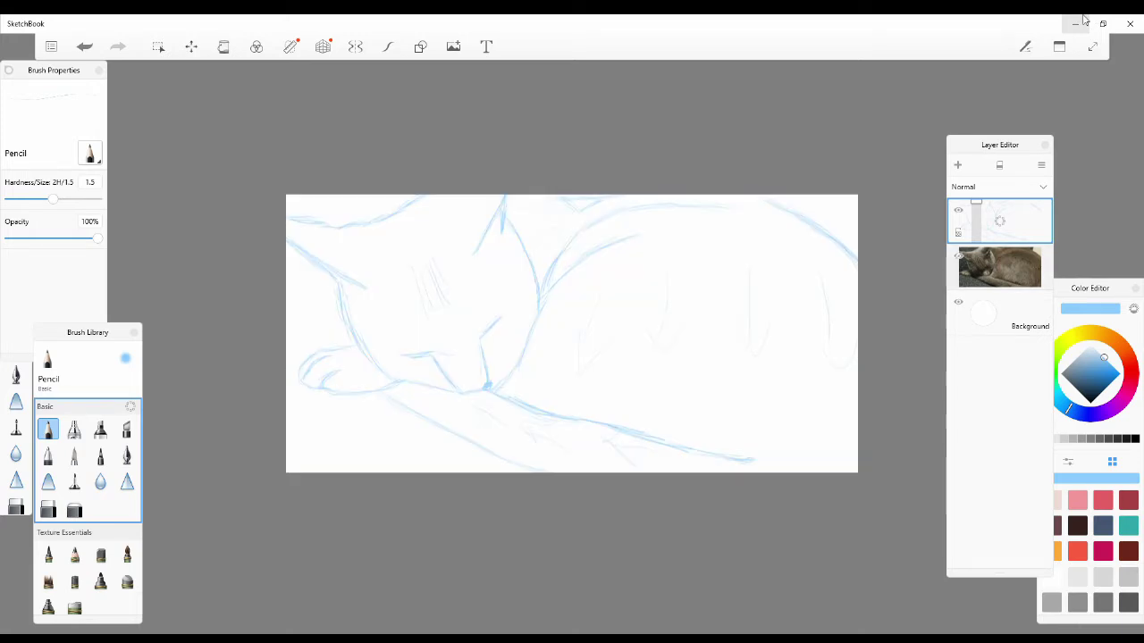
{"action": "left_click", "coordinate": [958, 257]}
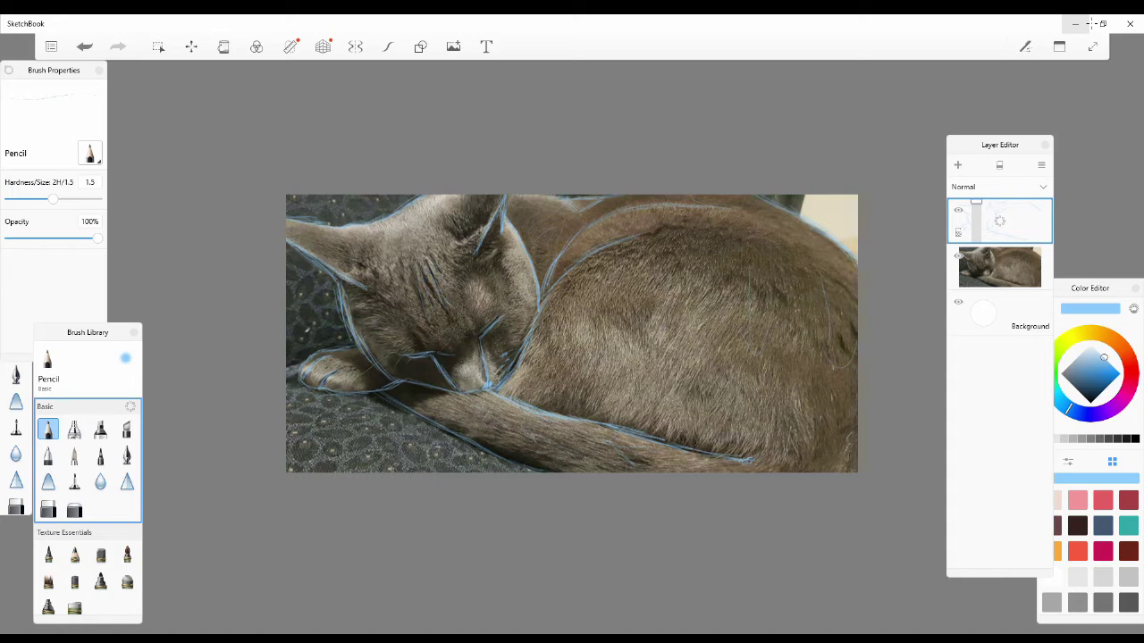
Step: Add another layer above the blue sketch, hide the cat photo and choose the Felt Tip Pen with black
{"action": "left_click", "coordinate": [958, 165]}
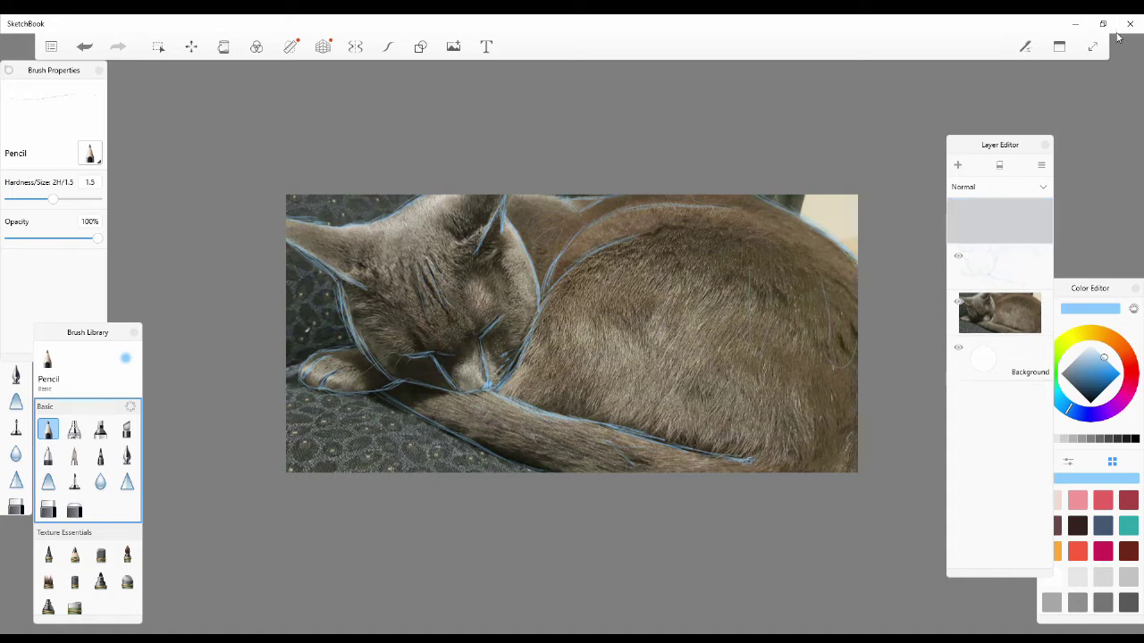
{"action": "left_click", "coordinate": [958, 302]}
{"action": "left_click", "coordinate": [1135, 439]}
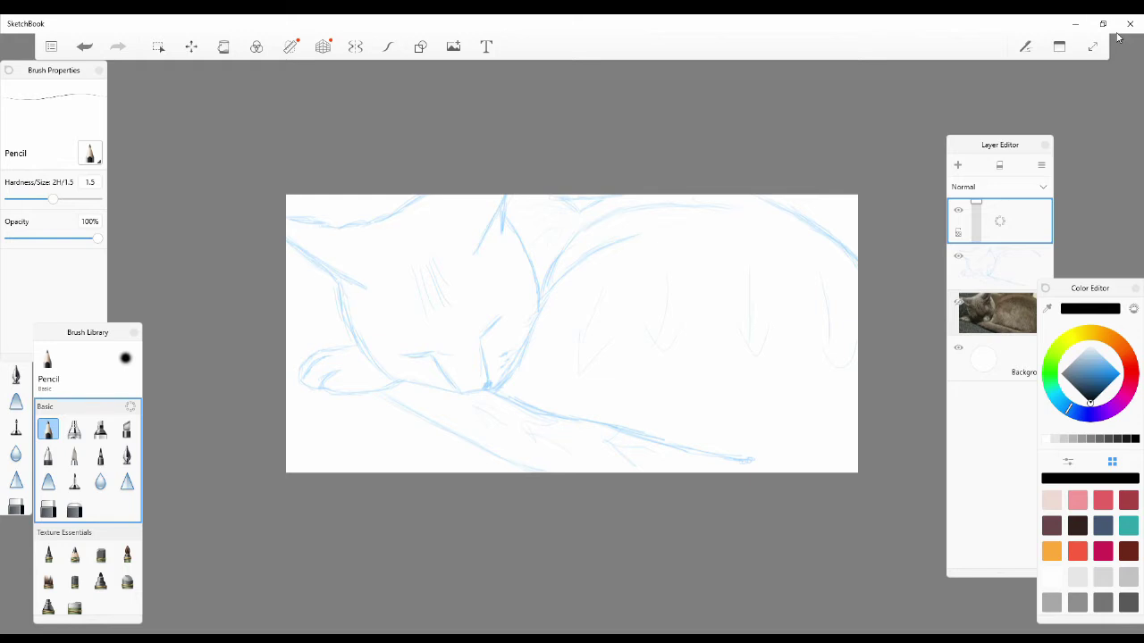
{"action": "left_click", "coordinate": [100, 457]}
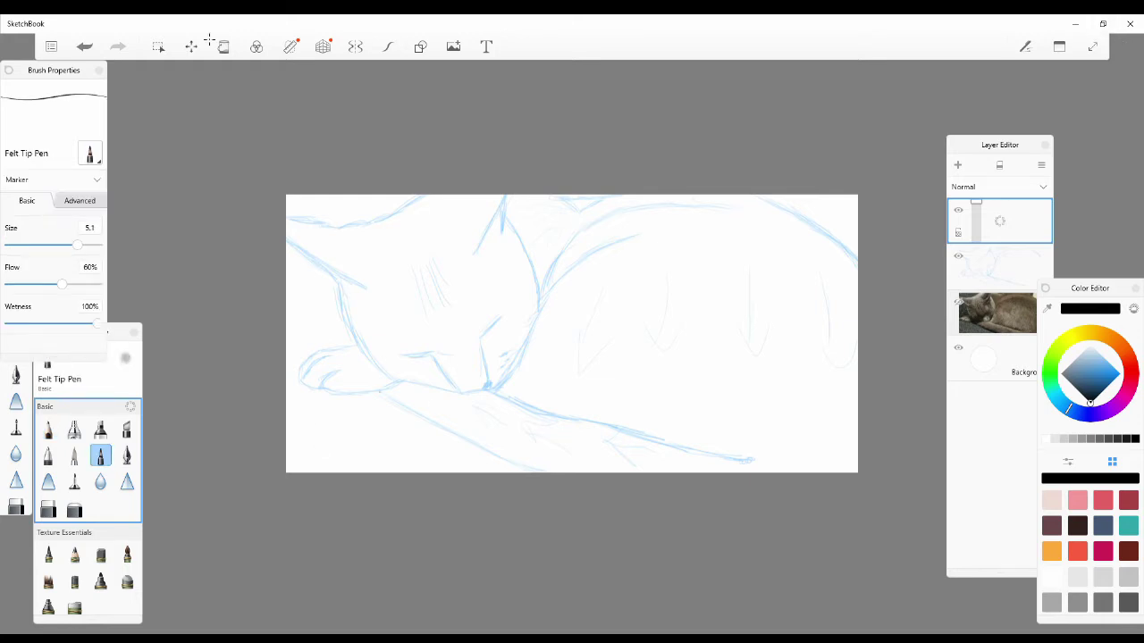
{"action": "left_click_drag", "start_coordinate": [423, 416], "coordinate": [543, 472]}
{"action": "left_click_drag", "start_coordinate": [379, 390], "coordinate": [533, 471]}
{"action": "left_click_drag", "start_coordinate": [494, 394], "coordinate": [749, 462]}
{"action": "key", "text": "ctrl+z"}
{"action": "key", "text": "ctrl+z"}
{"action": "key", "text": "ctrl+z"}
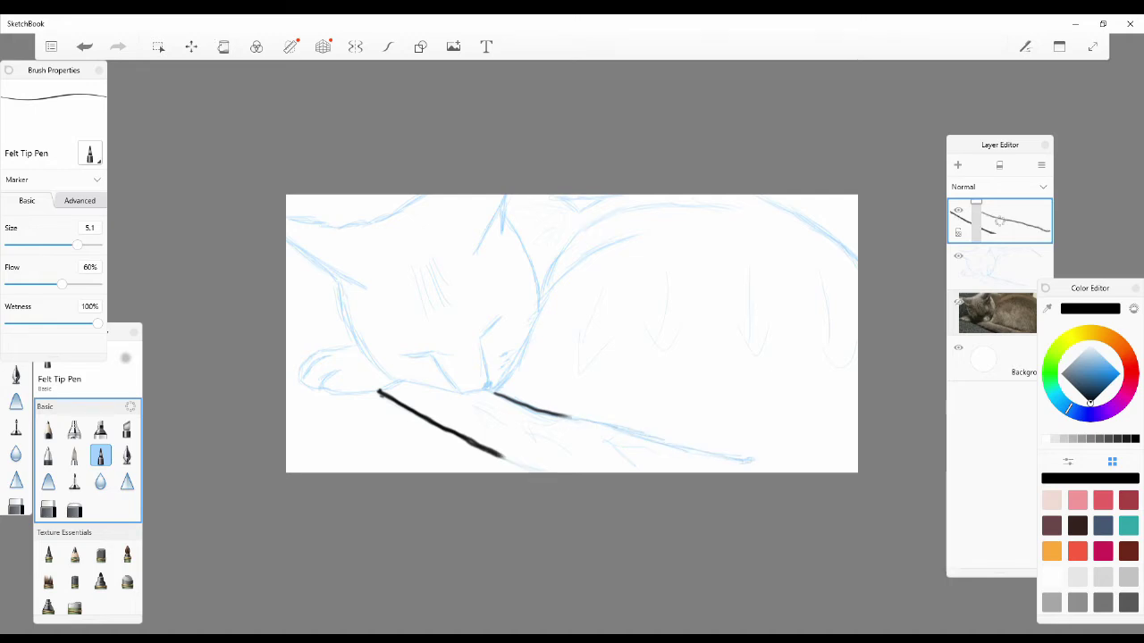
Step: Ink the cat's closed eye, the muzzle lines on both sides of the nose and the right cheek in black over the blue sketch
{"action": "scroll", "coordinate": [463, 449], "scroll_direction": "up", "scroll_amount": 5}
{"action": "scroll", "coordinate": [464, 450], "scroll_direction": "up", "scroll_amount": 3}
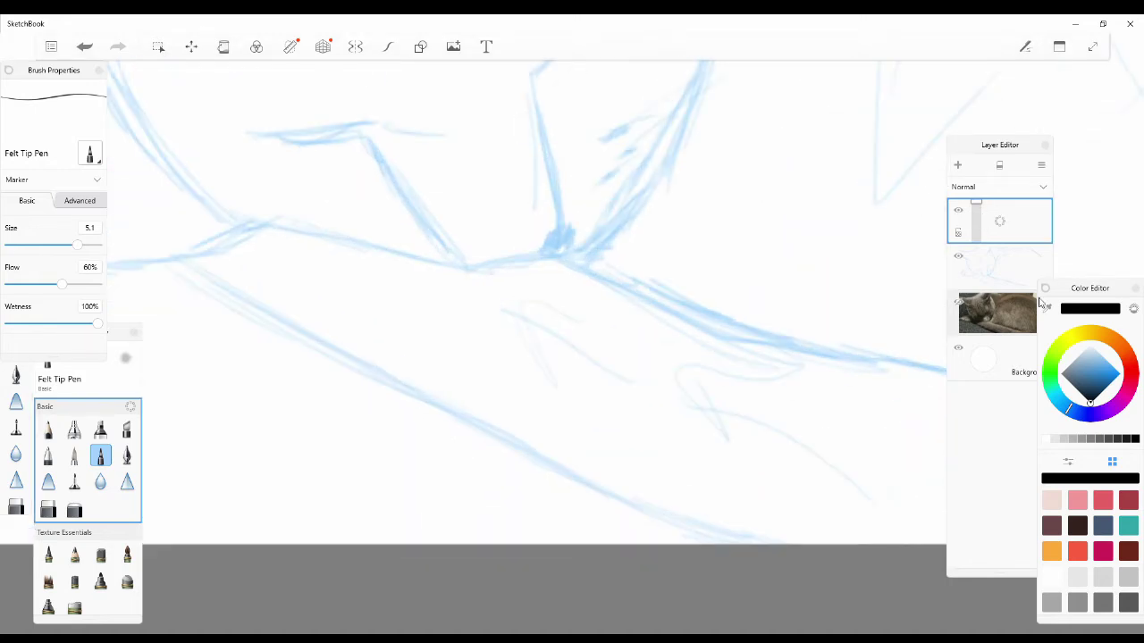
{"action": "mouse_move", "coordinate": [247, 135]}
{"action": "left_mouse_down"}
{"action": "mouse_move", "coordinate": [379, 118]}
{"action": "mouse_move", "coordinate": [370, 143]}
{"action": "mouse_move", "coordinate": [460, 256]}
{"action": "mouse_move", "coordinate": [402, 202]}
{"action": "mouse_move", "coordinate": [356, 133]}
{"action": "mouse_move", "coordinate": [415, 211]}
{"action": "left_mouse_up"}
{"action": "left_click_drag", "start_coordinate": [533, 80], "coordinate": [561, 207]}
{"action": "mouse_move", "coordinate": [551, 164]}
{"action": "left_mouse_down"}
{"action": "mouse_move", "coordinate": [561, 250]}
{"action": "mouse_move", "coordinate": [573, 236]}
{"action": "mouse_move", "coordinate": [562, 252]}
{"action": "left_mouse_up"}
{"action": "left_click_drag", "start_coordinate": [533, 80], "coordinate": [549, 61]}
{"action": "mouse_move", "coordinate": [561, 256]}
{"action": "left_mouse_down"}
{"action": "mouse_move", "coordinate": [599, 227]}
{"action": "mouse_move", "coordinate": [672, 116]}
{"action": "left_mouse_up"}
{"action": "left_click_drag", "start_coordinate": [645, 161], "coordinate": [709, 61]}
{"action": "left_click_drag", "start_coordinate": [684, 106], "coordinate": [709, 61]}
{"action": "mouse_move", "coordinate": [613, 237]}
{"action": "left_mouse_down"}
{"action": "mouse_move", "coordinate": [565, 259]}
{"action": "mouse_move", "coordinate": [597, 249]}
{"action": "mouse_move", "coordinate": [653, 198]}
{"action": "mouse_move", "coordinate": [721, 61]}
{"action": "mouse_move", "coordinate": [641, 220]}
{"action": "left_mouse_up"}
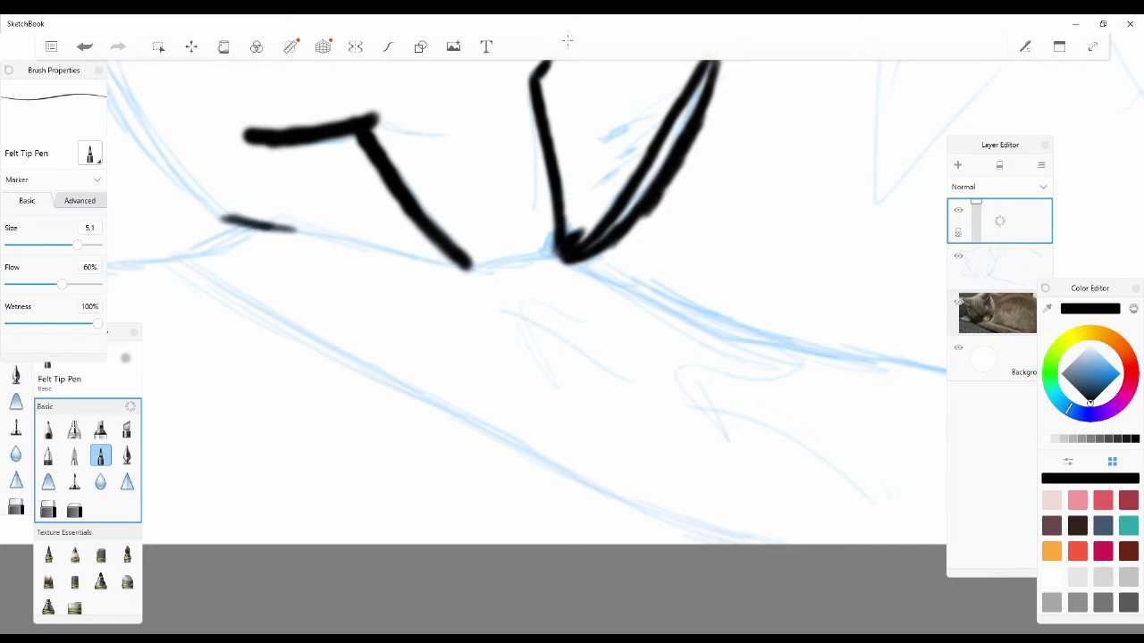
Step: Ink the cat's chin line and the upper edge of the tail, and start the tail's lower edge below the chin
{"action": "mouse_move", "coordinate": [222, 218]}
{"action": "left_mouse_down"}
{"action": "mouse_move", "coordinate": [462, 266]}
{"action": "mouse_move", "coordinate": [563, 257]}
{"action": "mouse_move", "coordinate": [777, 338]}
{"action": "mouse_move", "coordinate": [946, 370]}
{"action": "left_mouse_up"}
{"action": "left_click_drag", "start_coordinate": [182, 256], "coordinate": [633, 511]}
{"action": "left_click_drag", "start_coordinate": [506, 438], "coordinate": [643, 517]}
{"action": "left_click_drag", "start_coordinate": [645, 494], "coordinate": [667, 504]}
{"action": "mouse_move", "coordinate": [626, 502]}
{"action": "left_mouse_down"}
{"action": "mouse_move", "coordinate": [733, 543]}
{"action": "mouse_move", "coordinate": [393, 385]}
{"action": "mouse_move", "coordinate": [458, 419]}
{"action": "left_mouse_up"}
{"action": "key", "text": "ctrl+z"}
{"action": "key", "text": "ctrl+z"}
{"action": "key", "text": "ctrl+z"}
{"action": "key", "text": "ctrl+z"}
{"action": "key", "text": "ctrl+z"}
{"action": "key", "text": "ctrl+z"}
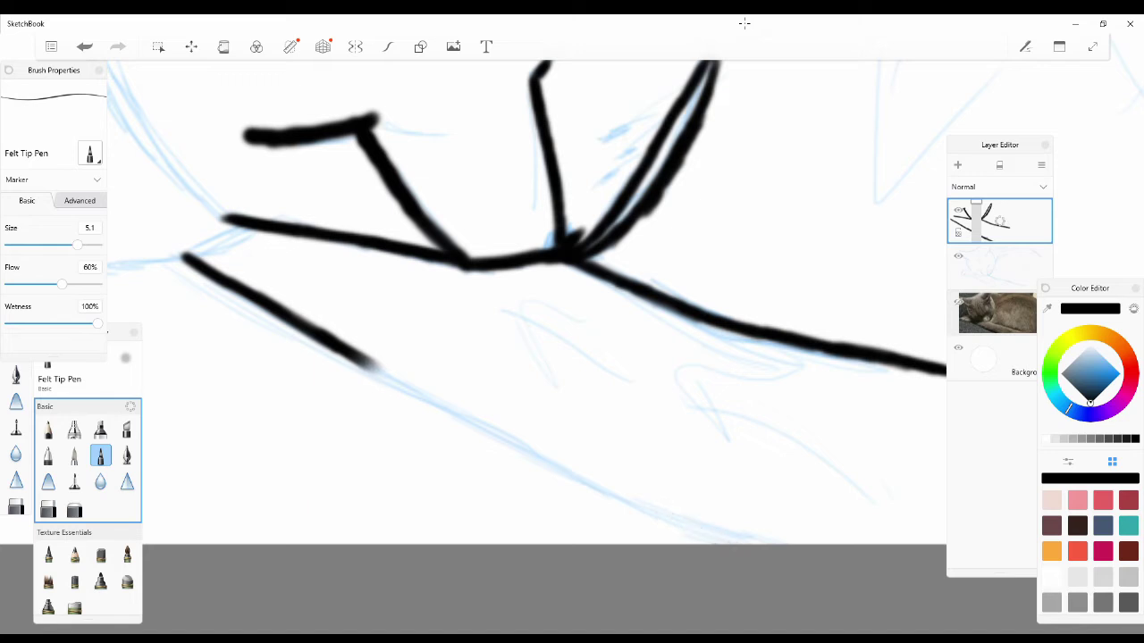
Step: Continue the tail's lower edge down to the canvas border and ink the short line joining the jaw to the front paw
{"action": "mouse_move", "coordinate": [358, 359]}
{"action": "left_mouse_down"}
{"action": "mouse_move", "coordinate": [613, 492]}
{"action": "mouse_move", "coordinate": [742, 536]}
{"action": "mouse_move", "coordinate": [813, 543]}
{"action": "left_mouse_up"}
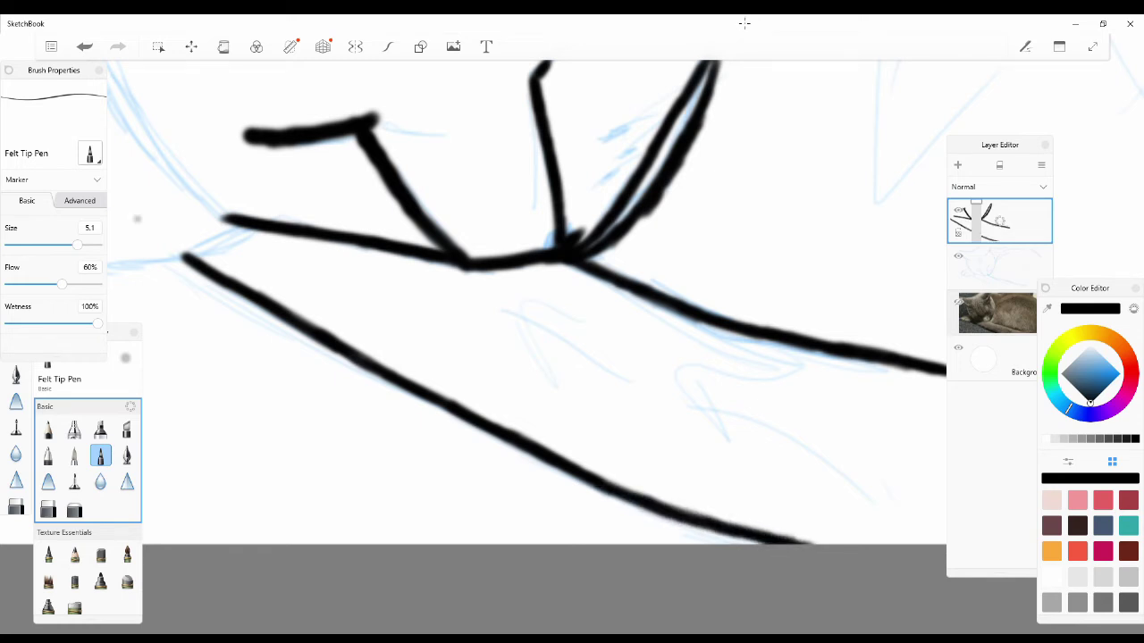
{"action": "left_click_drag", "start_coordinate": [172, 258], "coordinate": [236, 220]}
{"action": "mouse_move", "coordinate": [121, 266]}
{"action": "left_mouse_down"}
{"action": "mouse_move", "coordinate": [175, 254]}
{"action": "mouse_move", "coordinate": [229, 220]}
{"action": "left_mouse_up"}
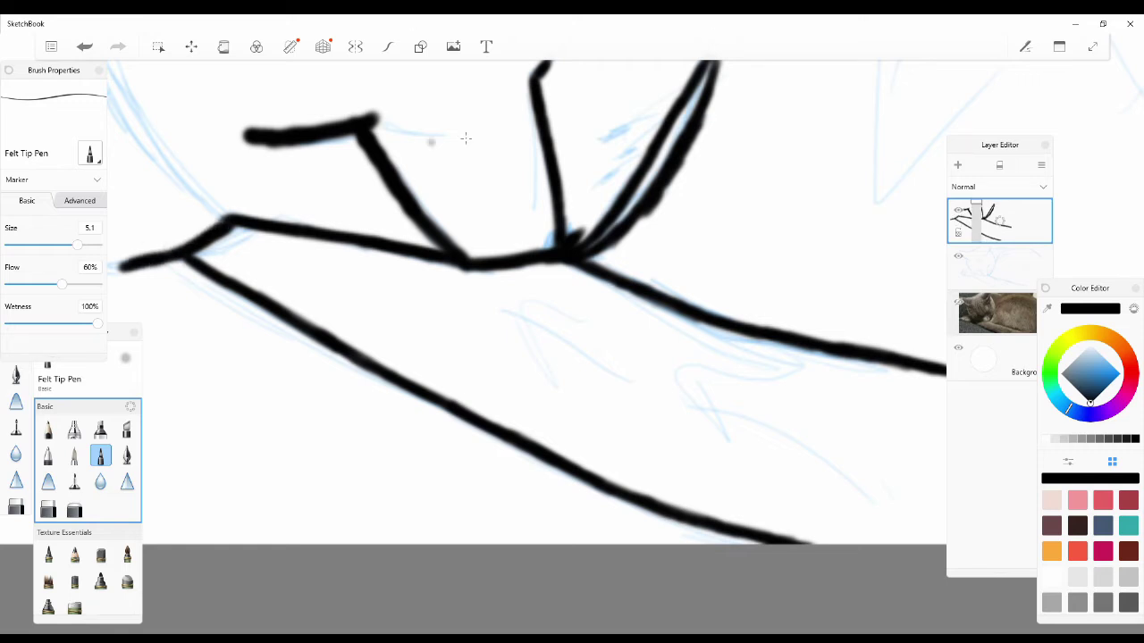
Step: Ink the front paw in black, with its underside, two toe lines and rounded upper outline
{"action": "scroll", "coordinate": [466, 79], "scroll_direction": "down", "scroll_amount": 4}
{"action": "scroll", "coordinate": [393, 85], "scroll_direction": "up", "scroll_amount": 5}
{"action": "scroll", "coordinate": [536, 536], "scroll_direction": "down", "scroll_amount": 6}
{"action": "scroll", "coordinate": [478, 455], "scroll_direction": "up", "scroll_amount": 8}
{"action": "scroll", "coordinate": [445, 572], "scroll_direction": "down", "scroll_amount": 2}
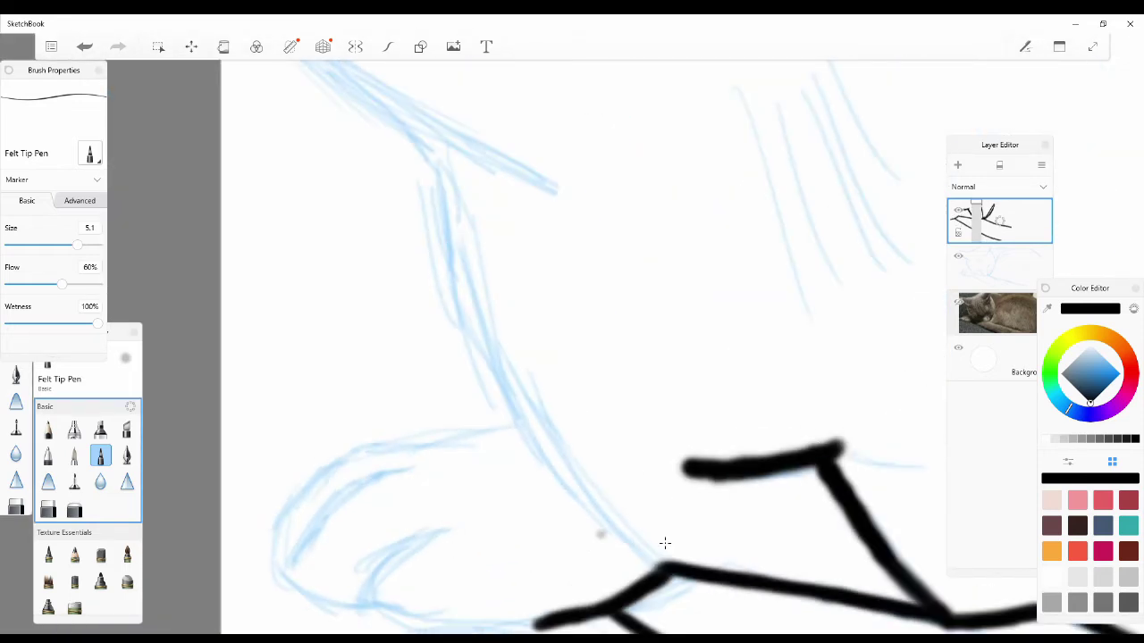
{"action": "scroll", "coordinate": [665, 543], "scroll_direction": "up", "scroll_amount": 2}
{"action": "scroll", "coordinate": [924, 414], "scroll_direction": "down", "scroll_amount": 2}
{"action": "left_click_drag", "start_coordinate": [430, 594], "coordinate": [568, 621]}
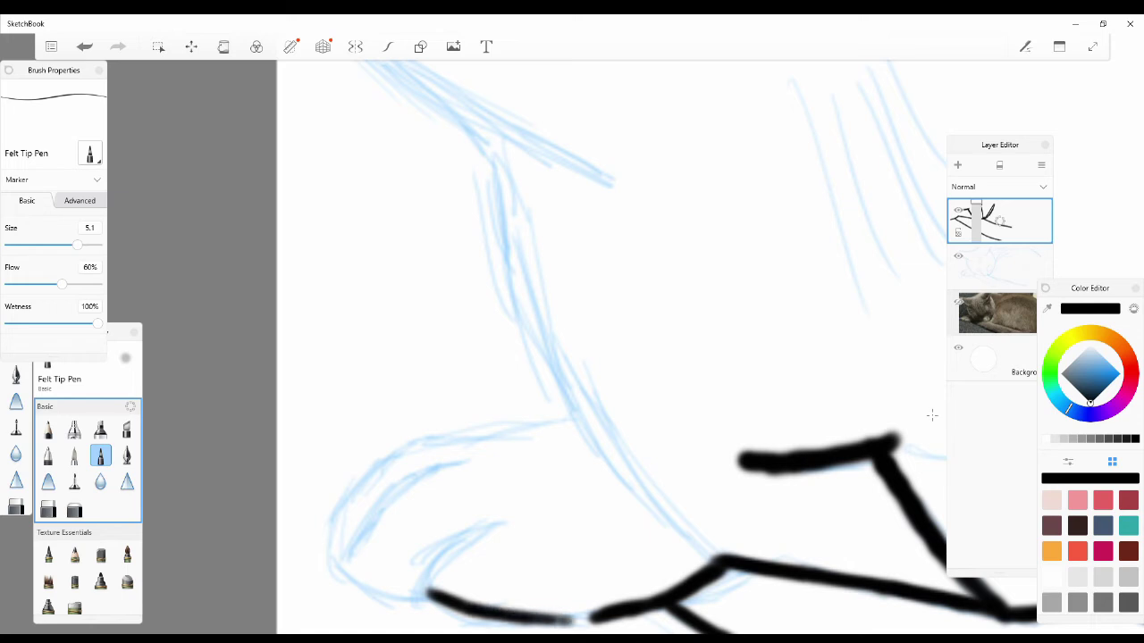
{"action": "mouse_move", "coordinate": [508, 525]}
{"action": "left_mouse_down"}
{"action": "mouse_move", "coordinate": [453, 547]}
{"action": "mouse_move", "coordinate": [418, 594]}
{"action": "left_mouse_up"}
{"action": "mouse_move", "coordinate": [466, 461]}
{"action": "left_mouse_down"}
{"action": "mouse_move", "coordinate": [410, 479]}
{"action": "mouse_move", "coordinate": [336, 564]}
{"action": "mouse_move", "coordinate": [429, 601]}
{"action": "left_mouse_up"}
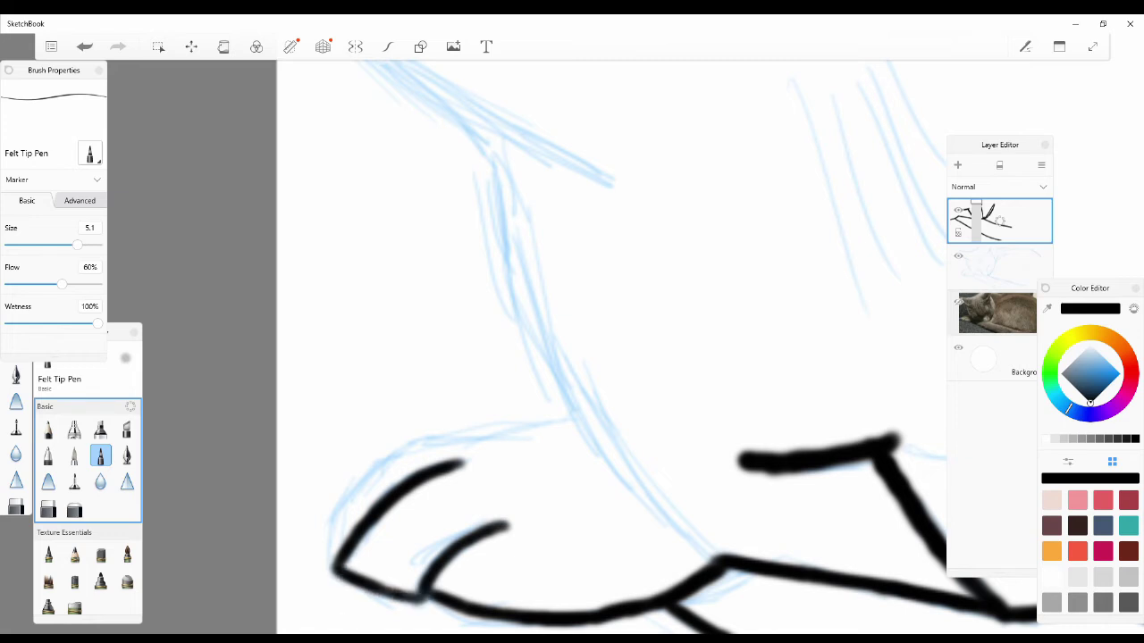
{"action": "mouse_move", "coordinate": [343, 548]}
{"action": "left_mouse_down"}
{"action": "mouse_move", "coordinate": [329, 520]}
{"action": "mouse_move", "coordinate": [393, 454]}
{"action": "mouse_move", "coordinate": [564, 416]}
{"action": "left_mouse_up"}
Step: Ink the left side of the cat's face from the jaw up to the ear, plus the left ear's lower lines
{"action": "mouse_move", "coordinate": [662, 520]}
{"action": "left_mouse_down"}
{"action": "mouse_move", "coordinate": [720, 561]}
{"action": "mouse_move", "coordinate": [611, 470]}
{"action": "mouse_move", "coordinate": [545, 390]}
{"action": "mouse_move", "coordinate": [496, 273]}
{"action": "left_mouse_up"}
{"action": "mouse_move", "coordinate": [492, 166]}
{"action": "left_mouse_down"}
{"action": "mouse_move", "coordinate": [509, 288]}
{"action": "mouse_move", "coordinate": [542, 361]}
{"action": "left_mouse_up"}
{"action": "left_click_drag", "start_coordinate": [556, 419], "coordinate": [568, 421]}
{"action": "left_click_drag", "start_coordinate": [440, 78], "coordinate": [611, 182]}
{"action": "left_click_drag", "start_coordinate": [559, 143], "coordinate": [438, 73]}
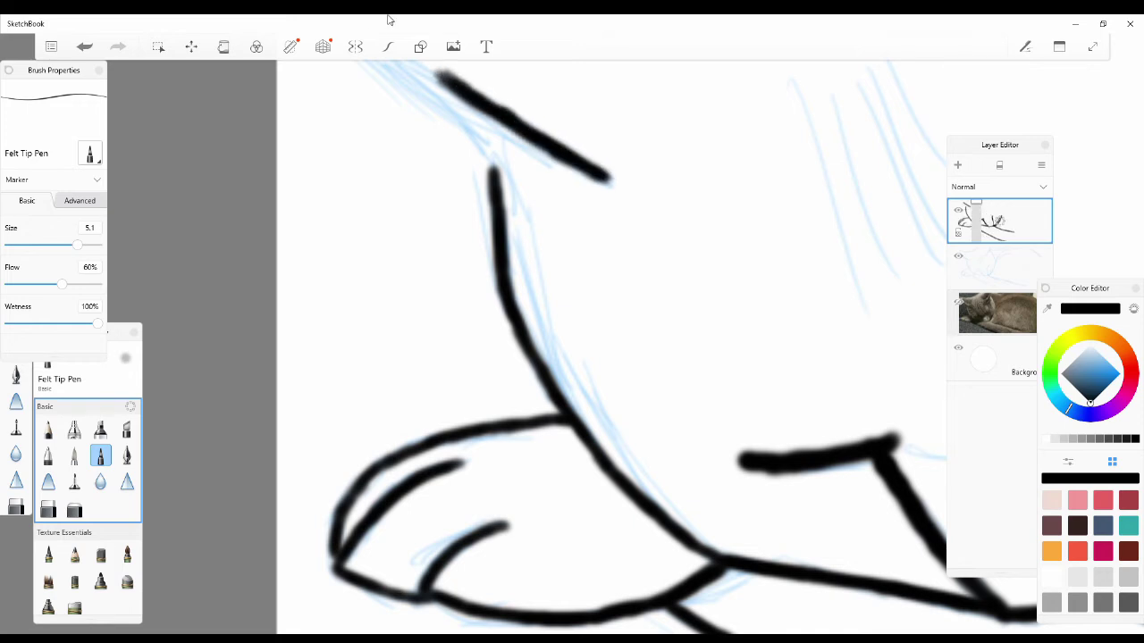
{"action": "scroll", "coordinate": [735, 156], "scroll_direction": "down", "scroll_amount": 5}
{"action": "scroll", "coordinate": [528, 268], "scroll_direction": "up", "scroll_amount": 5}
{"action": "mouse_move", "coordinate": [343, 389]}
{"action": "left_mouse_down"}
{"action": "mouse_move", "coordinate": [585, 590]}
{"action": "mouse_move", "coordinate": [608, 626]}
{"action": "mouse_move", "coordinate": [442, 455]}
{"action": "mouse_move", "coordinate": [540, 520]}
{"action": "mouse_move", "coordinate": [554, 516]}
{"action": "left_mouse_up"}
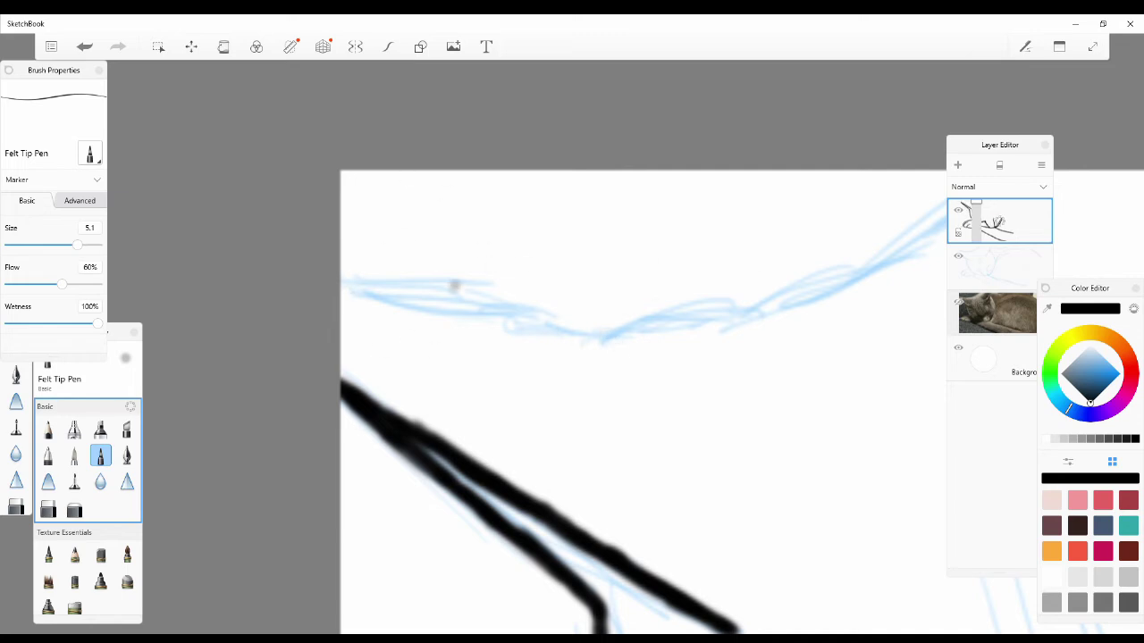
Step: Ink the upper edge of the left ear and continue it along the top of the head to the canvas border
{"action": "mouse_move", "coordinate": [341, 283]}
{"action": "left_mouse_down"}
{"action": "mouse_move", "coordinate": [552, 335]}
{"action": "mouse_move", "coordinate": [709, 340]}
{"action": "mouse_move", "coordinate": [713, 355]}
{"action": "mouse_move", "coordinate": [773, 333]}
{"action": "left_mouse_up"}
{"action": "left_click_drag", "start_coordinate": [571, 339], "coordinate": [822, 320]}
{"action": "left_click_drag", "start_coordinate": [853, 308], "coordinate": [934, 253]}
{"action": "scroll", "coordinate": [840, 565], "scroll_direction": "down", "scroll_amount": 15}
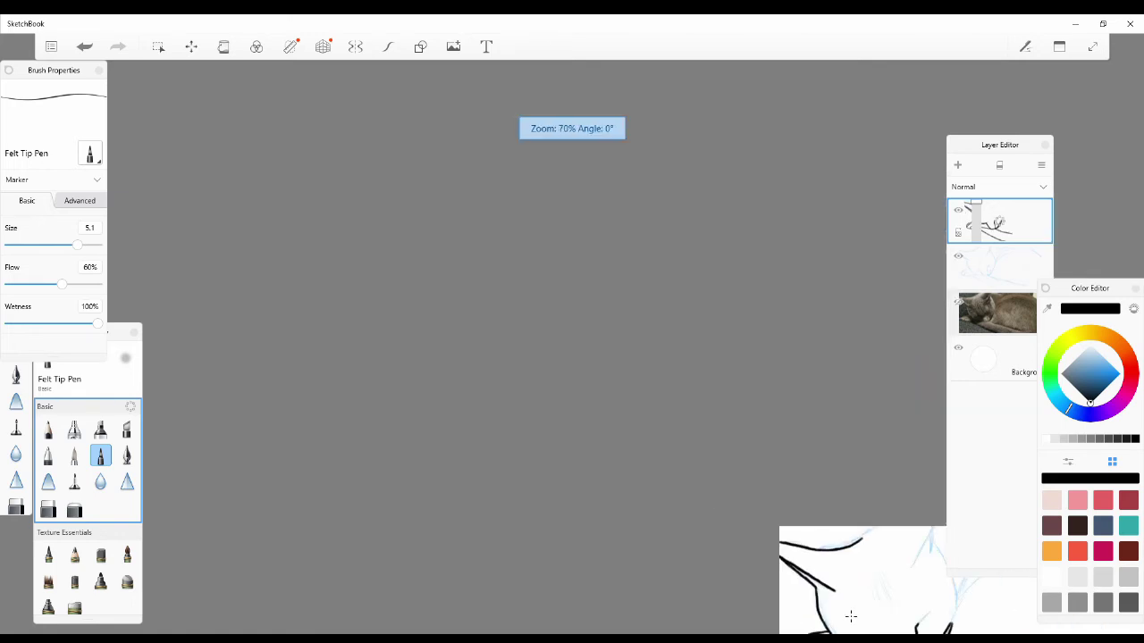
{"action": "scroll", "coordinate": [831, 420], "scroll_direction": "up", "scroll_amount": 12}
{"action": "scroll", "coordinate": [640, 305], "scroll_direction": "up", "scroll_amount": 3}
{"action": "scroll", "coordinate": [778, 327], "scroll_direction": "down", "scroll_amount": 3}
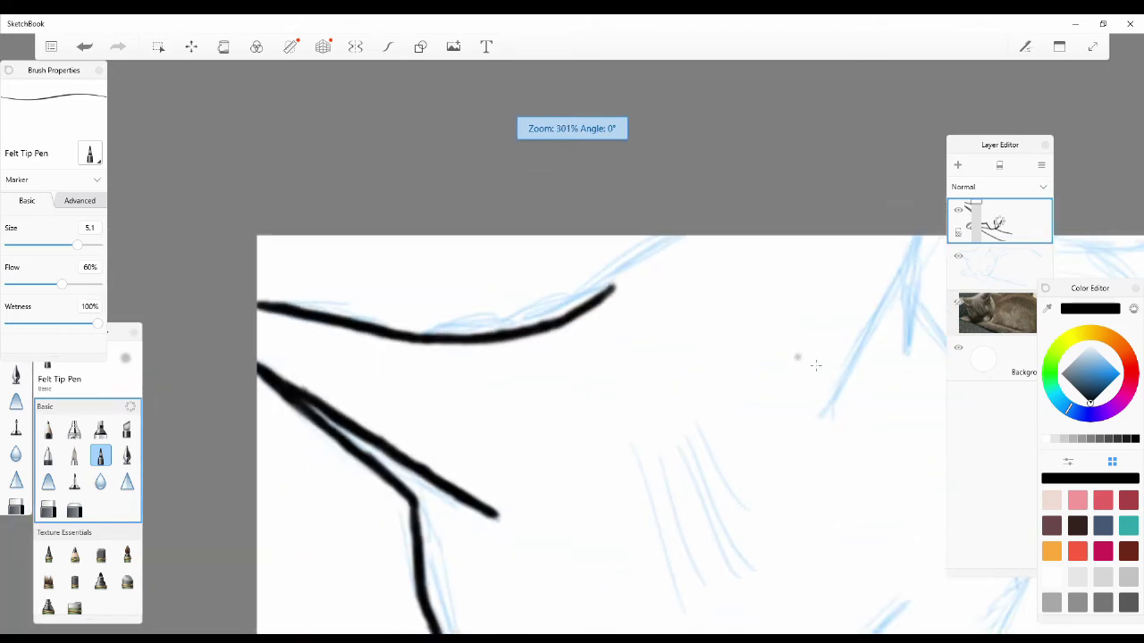
{"action": "scroll", "coordinate": [919, 397], "scroll_direction": "up", "scroll_amount": 3}
{"action": "left_click_drag", "start_coordinate": [468, 256], "coordinate": [577, 177]}
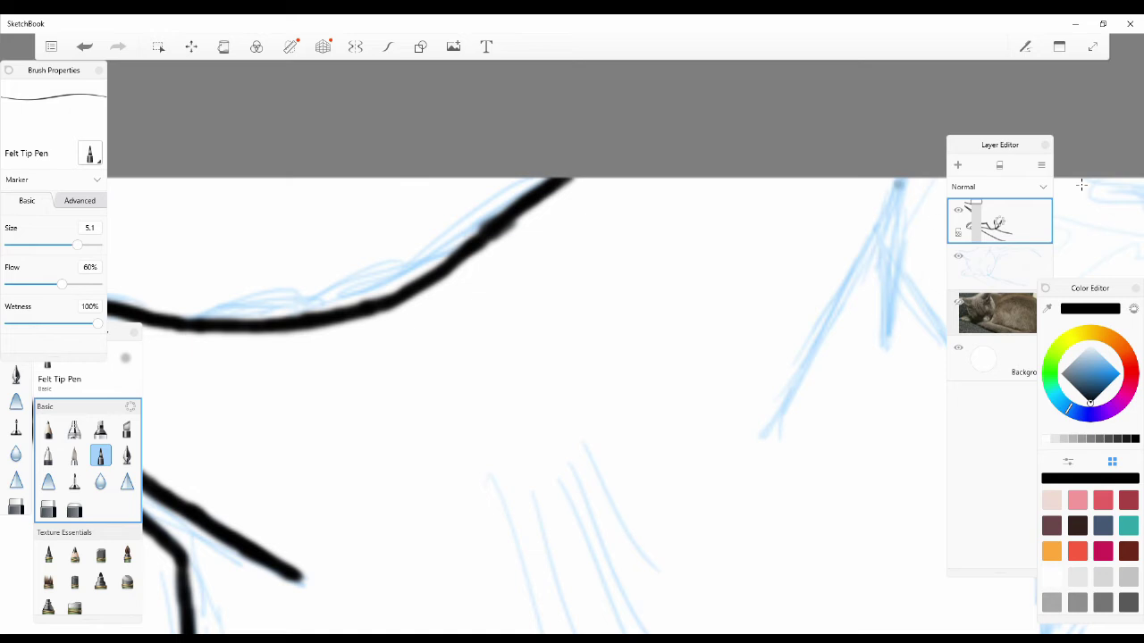
Step: Ink the right ear's inner lines and its outer edge, continuing down the side of the head
{"action": "left_click_drag", "start_coordinate": [908, 180], "coordinate": [863, 211]}
{"action": "key", "text": "ctrl+z"}
{"action": "mouse_move", "coordinate": [761, 438]}
{"action": "left_mouse_down"}
{"action": "mouse_move", "coordinate": [871, 268]}
{"action": "mouse_move", "coordinate": [903, 180]}
{"action": "mouse_move", "coordinate": [786, 391]}
{"action": "left_mouse_up"}
{"action": "mouse_move", "coordinate": [892, 277]}
{"action": "left_mouse_down"}
{"action": "mouse_move", "coordinate": [905, 189]}
{"action": "mouse_move", "coordinate": [883, 350]}
{"action": "left_mouse_up"}
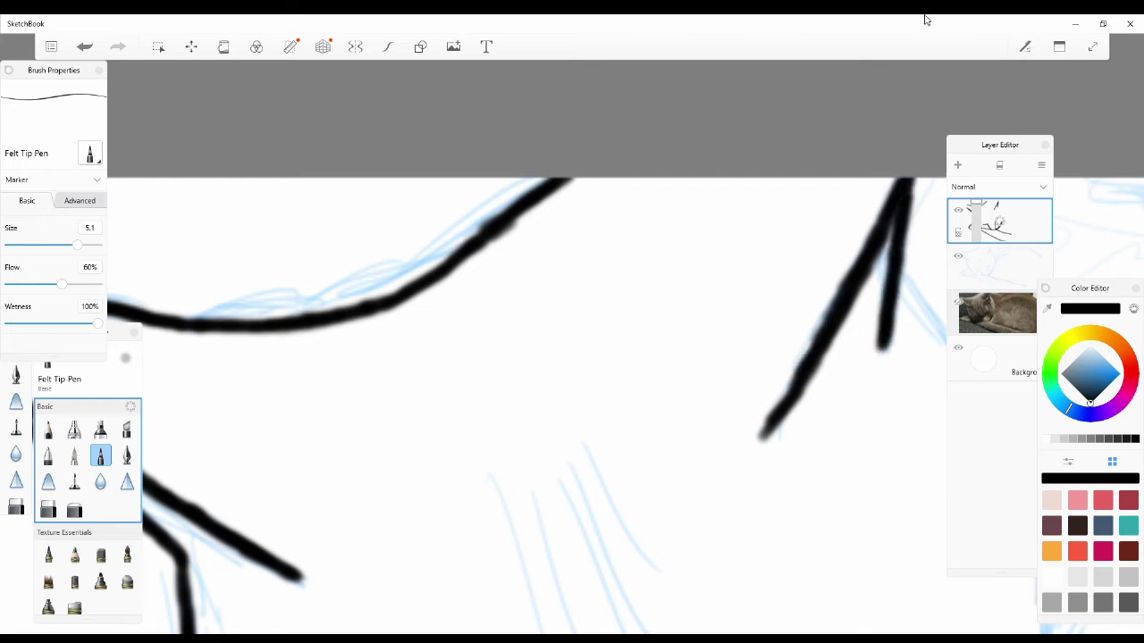
{"action": "scroll", "coordinate": [374, 560], "scroll_direction": "down", "scroll_amount": 5}
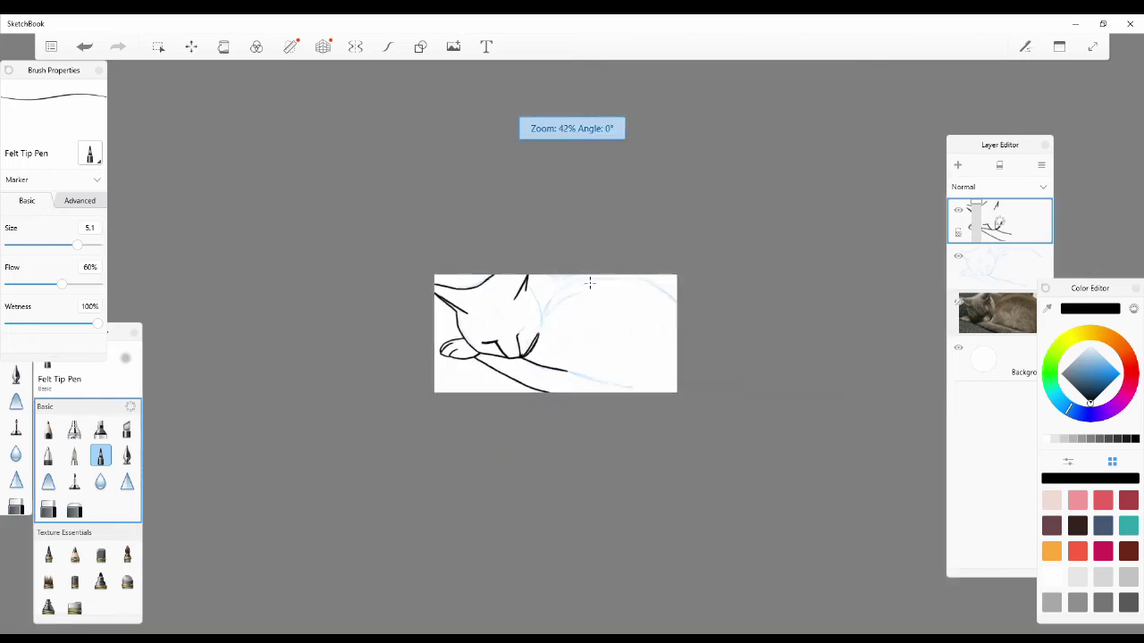
{"action": "scroll", "coordinate": [547, 297], "scroll_direction": "up", "scroll_amount": 6}
{"action": "left_click_drag", "start_coordinate": [553, 294], "coordinate": [562, 303]}
{"action": "mouse_move", "coordinate": [302, 297]}
{"action": "left_mouse_down"}
{"action": "mouse_move", "coordinate": [407, 530]}
{"action": "mouse_move", "coordinate": [420, 634]}
{"action": "left_mouse_up"}
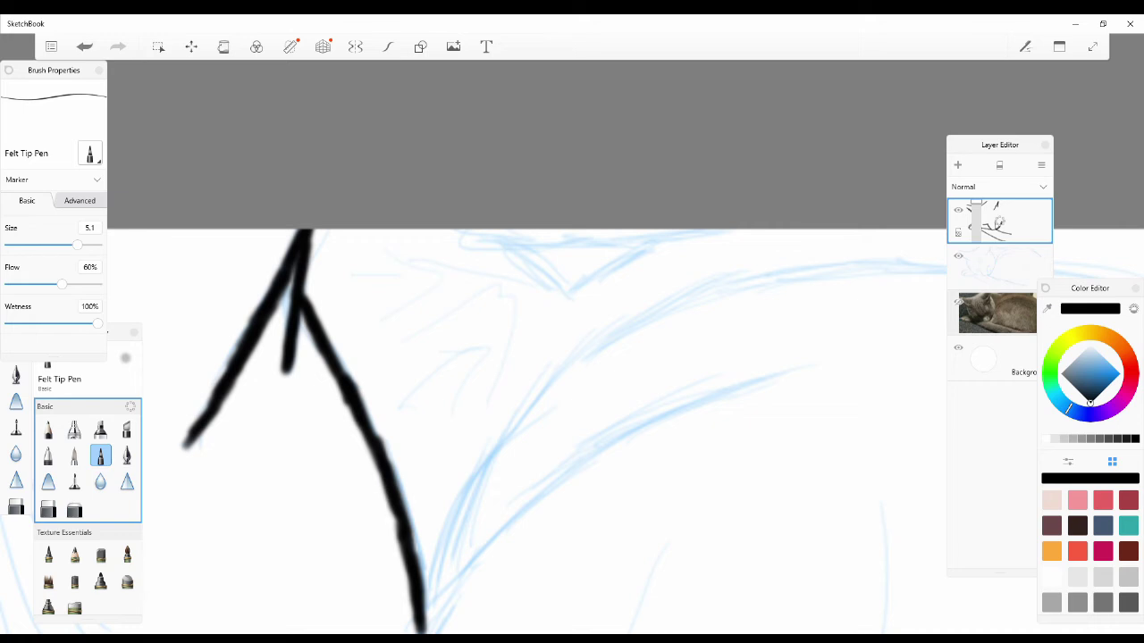
Step: Ink the two curved body contours that fan out from the side of the cat's head
{"action": "mouse_move", "coordinate": [809, 370]}
{"action": "left_mouse_down"}
{"action": "mouse_move", "coordinate": [625, 409]}
{"action": "mouse_move", "coordinate": [529, 496]}
{"action": "left_mouse_up"}
{"action": "key", "text": "ctrl+z"}
{"action": "scroll", "coordinate": [470, 605], "scroll_direction": "up", "scroll_amount": 4}
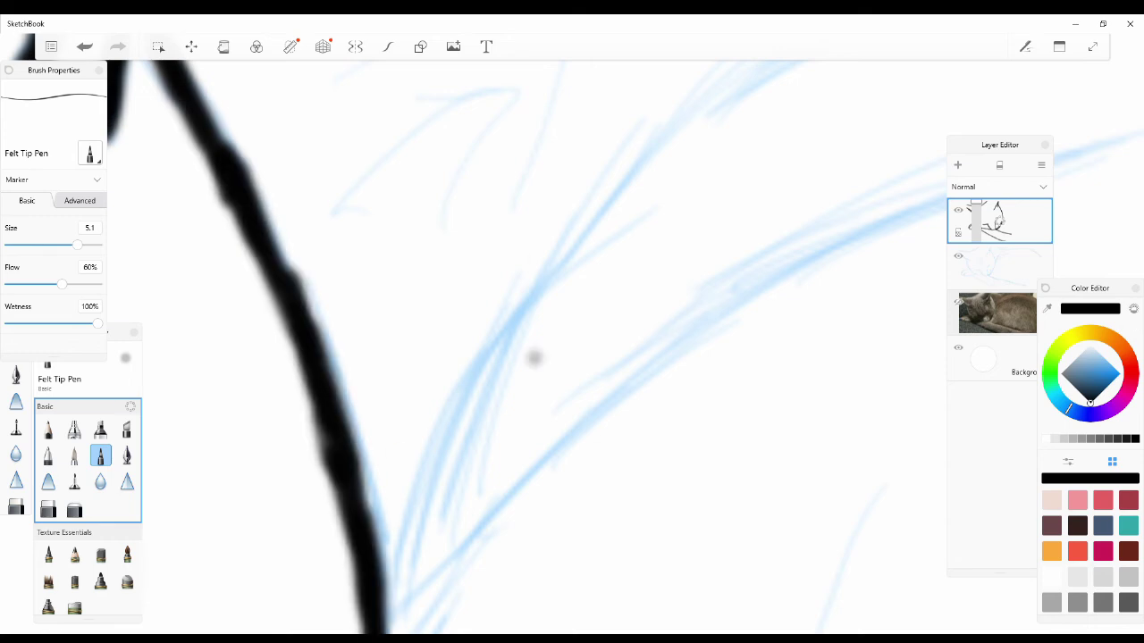
{"action": "mouse_move", "coordinate": [384, 626]}
{"action": "left_mouse_down"}
{"action": "mouse_move", "coordinate": [514, 502]}
{"action": "mouse_move", "coordinate": [579, 457]}
{"action": "mouse_move", "coordinate": [615, 401]}
{"action": "mouse_move", "coordinate": [719, 343]}
{"action": "mouse_move", "coordinate": [696, 336]}
{"action": "mouse_move", "coordinate": [845, 243]}
{"action": "mouse_move", "coordinate": [940, 211]}
{"action": "left_mouse_up"}
{"action": "mouse_move", "coordinate": [391, 600]}
{"action": "left_mouse_down"}
{"action": "mouse_move", "coordinate": [444, 453]}
{"action": "mouse_move", "coordinate": [511, 338]}
{"action": "left_mouse_up"}
{"action": "mouse_move", "coordinate": [742, 78]}
{"action": "left_mouse_down"}
{"action": "mouse_move", "coordinate": [610, 186]}
{"action": "mouse_move", "coordinate": [550, 258]}
{"action": "mouse_move", "coordinate": [485, 368]}
{"action": "left_mouse_up"}
{"action": "mouse_move", "coordinate": [427, 456]}
{"action": "left_mouse_down"}
{"action": "mouse_move", "coordinate": [447, 412]}
{"action": "mouse_move", "coordinate": [513, 339]}
{"action": "left_mouse_up"}
{"action": "left_click_drag", "start_coordinate": [407, 565], "coordinate": [396, 598]}
{"action": "left_click_drag", "start_coordinate": [786, 62], "coordinate": [659, 141]}
Step: Extend the black upper edge of the tail along the blue sketch to its far end
{"action": "scroll", "coordinate": [760, 559], "scroll_direction": "down", "scroll_amount": 10}
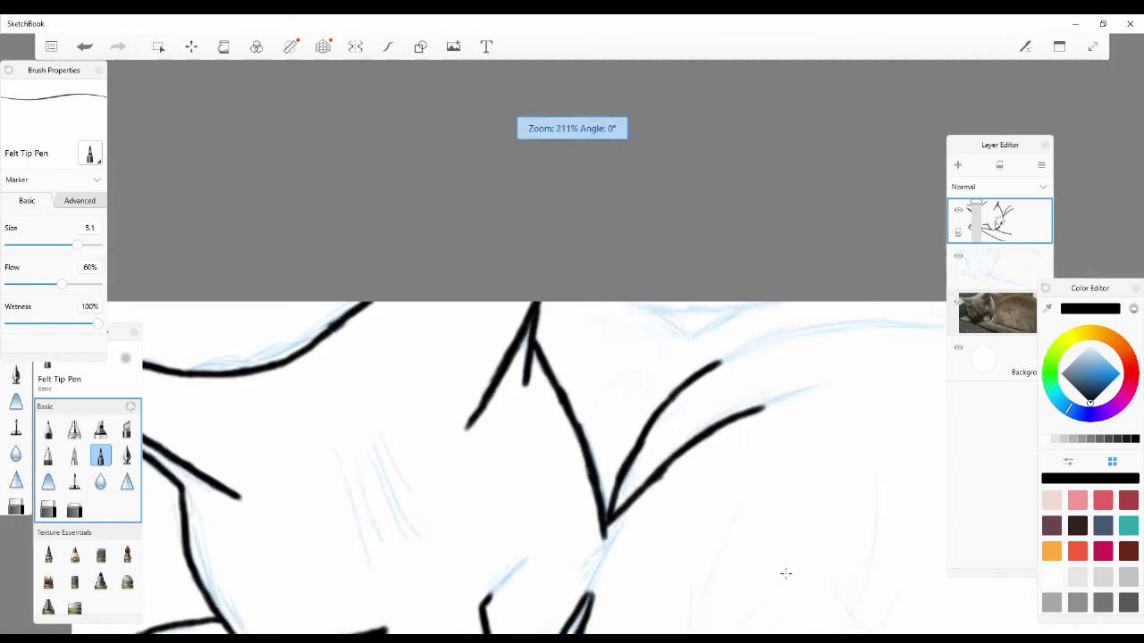
{"action": "scroll", "coordinate": [814, 503], "scroll_direction": "up", "scroll_amount": 8}
{"action": "scroll", "coordinate": [784, 388], "scroll_direction": "down", "scroll_amount": 5}
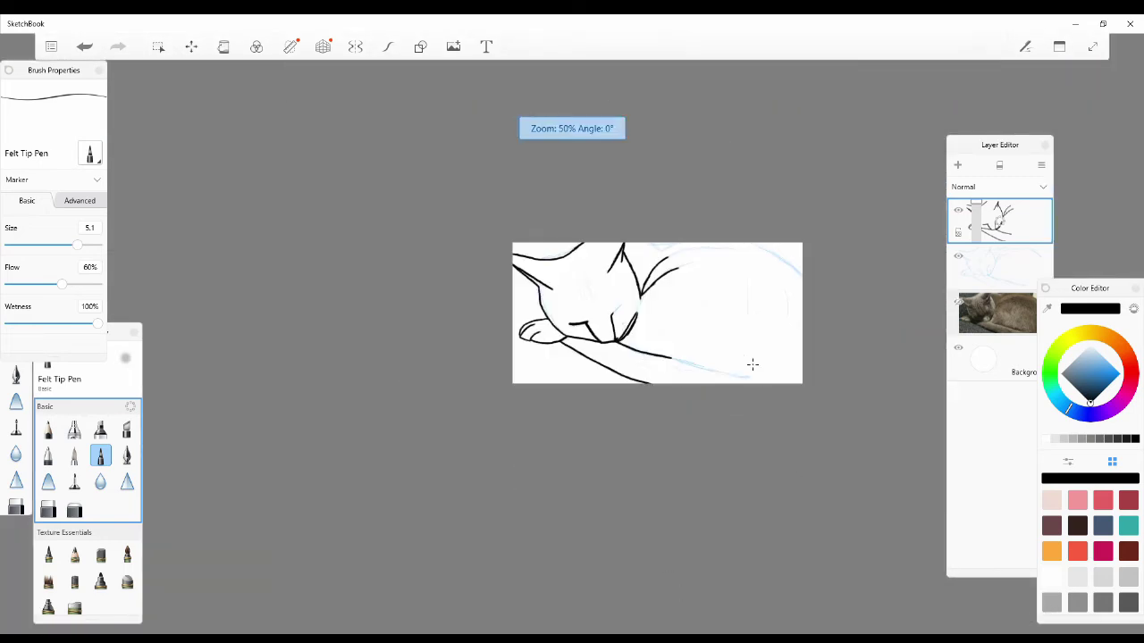
{"action": "scroll", "coordinate": [741, 340], "scroll_direction": "up", "scroll_amount": 6}
{"action": "mouse_move", "coordinate": [401, 349]}
{"action": "left_mouse_down"}
{"action": "mouse_move", "coordinate": [619, 418]}
{"action": "mouse_move", "coordinate": [624, 438]}
{"action": "mouse_move", "coordinate": [938, 478]}
{"action": "left_mouse_up"}
{"action": "scroll", "coordinate": [831, 293], "scroll_direction": "down", "scroll_amount": 5}
{"action": "scroll", "coordinate": [911, 127], "scroll_direction": "up", "scroll_amount": 5}
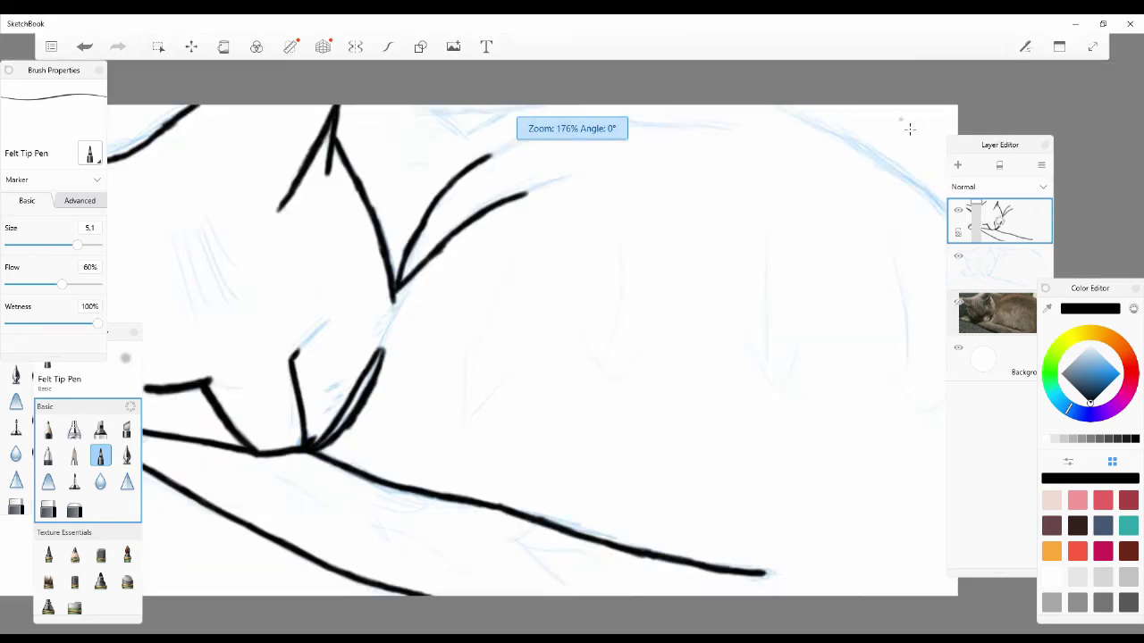
{"action": "mouse_move", "coordinate": [638, 96]}
{"action": "left_mouse_down"}
{"action": "mouse_move", "coordinate": [917, 252]}
{"action": "mouse_move", "coordinate": [942, 288]}
{"action": "left_mouse_up"}
{"action": "left_click_drag", "start_coordinate": [822, 193], "coordinate": [946, 299]}
{"action": "left_click_drag", "start_coordinate": [770, 154], "coordinate": [831, 191]}
{"action": "key", "text": "ctrl+z"}
{"action": "key", "text": "ctrl+z"}
{"action": "key", "text": "ctrl+z"}
{"action": "key", "text": "ctrl+z"}
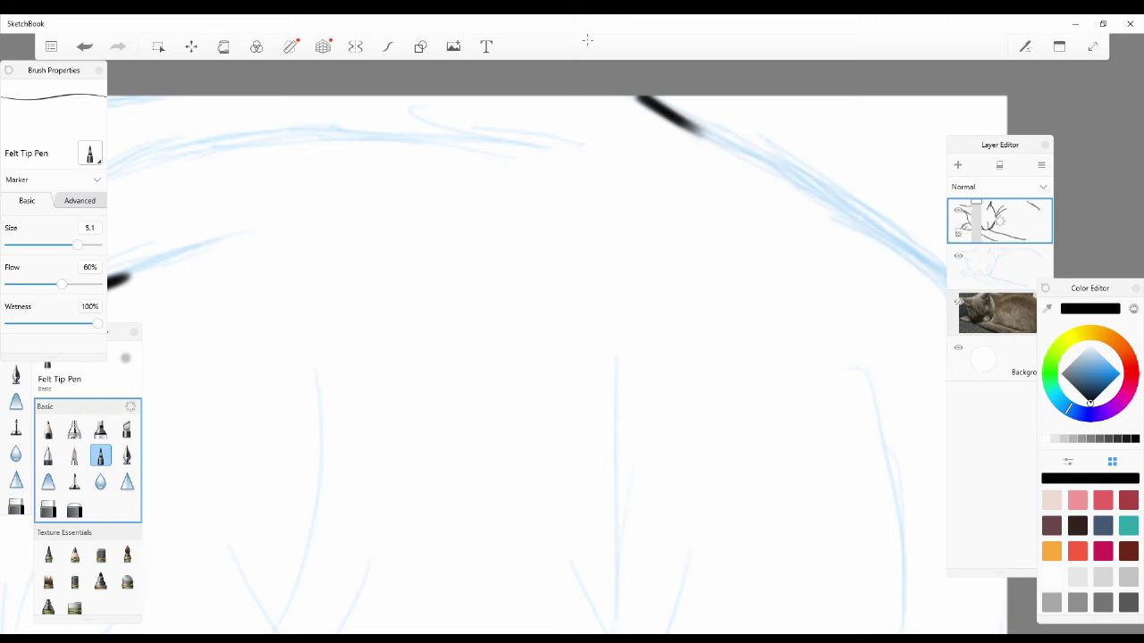
Step: Ink the curve of the cat's back down to the canvas's right border and lengthen the lower body contour
{"action": "left_click_drag", "start_coordinate": [638, 97], "coordinate": [925, 263]}
{"action": "left_click_drag", "start_coordinate": [1000, 145], "coordinate": [545, 125]}
{"action": "mouse_move", "coordinate": [921, 259]}
{"action": "left_mouse_down"}
{"action": "mouse_move", "coordinate": [961, 284]}
{"action": "mouse_move", "coordinate": [1008, 350]}
{"action": "left_mouse_up"}
{"action": "left_click_drag", "start_coordinate": [114, 276], "coordinate": [257, 234]}
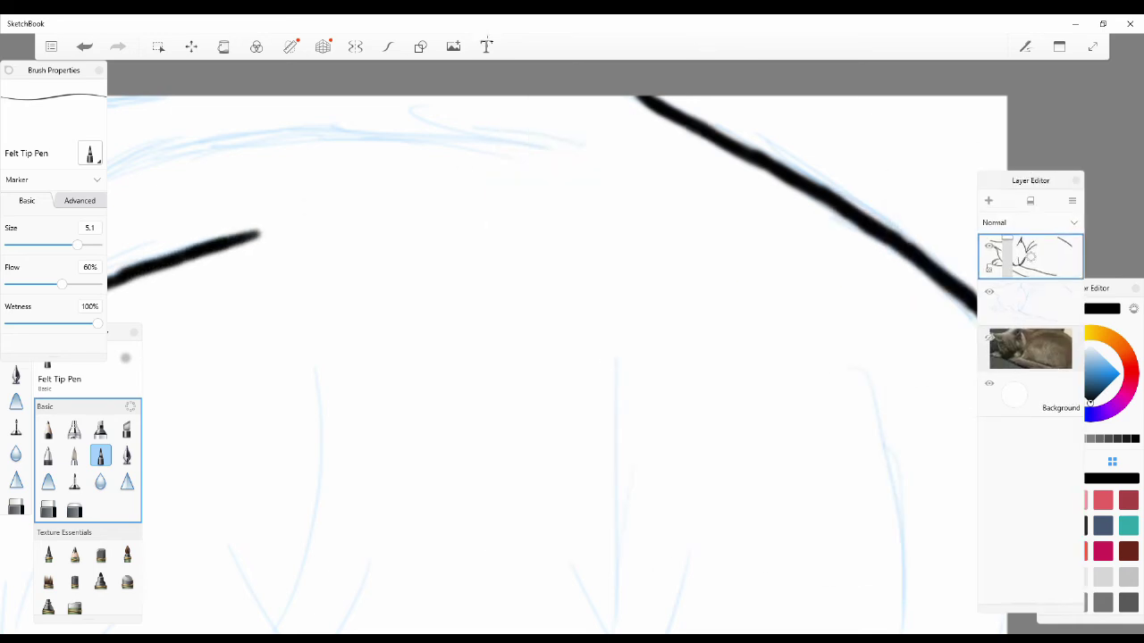
Step: Ink the contour and small V-shaped fold along the canvas's top border, and extend the upper body contour over the haunch
{"action": "scroll", "coordinate": [617, 483], "scroll_direction": "down", "scroll_amount": 6}
{"action": "scroll", "coordinate": [431, 384], "scroll_direction": "up", "scroll_amount": 7}
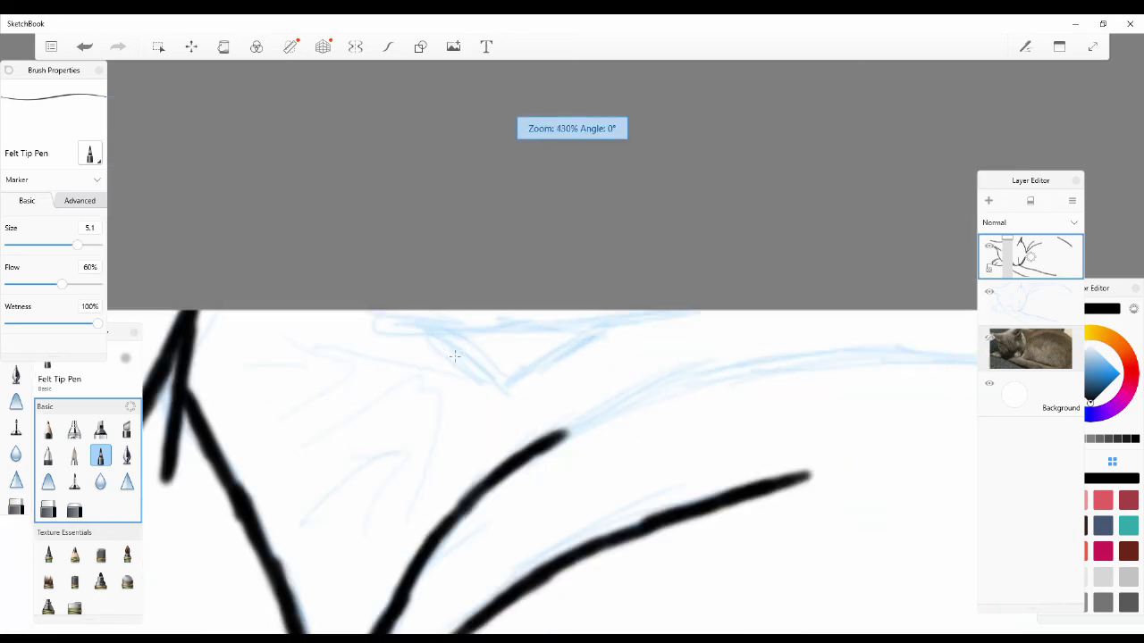
{"action": "mouse_move", "coordinate": [371, 311]}
{"action": "left_mouse_down"}
{"action": "mouse_move", "coordinate": [420, 327]}
{"action": "mouse_move", "coordinate": [594, 332]}
{"action": "mouse_move", "coordinate": [702, 310]}
{"action": "left_mouse_up"}
{"action": "mouse_move", "coordinate": [475, 366]}
{"action": "left_mouse_down"}
{"action": "mouse_move", "coordinate": [497, 386]}
{"action": "mouse_move", "coordinate": [540, 361]}
{"action": "left_mouse_up"}
{"action": "mouse_move", "coordinate": [540, 438]}
{"action": "left_mouse_down"}
{"action": "mouse_move", "coordinate": [654, 393]}
{"action": "mouse_move", "coordinate": [809, 361]}
{"action": "mouse_move", "coordinate": [974, 359]}
{"action": "left_mouse_up"}
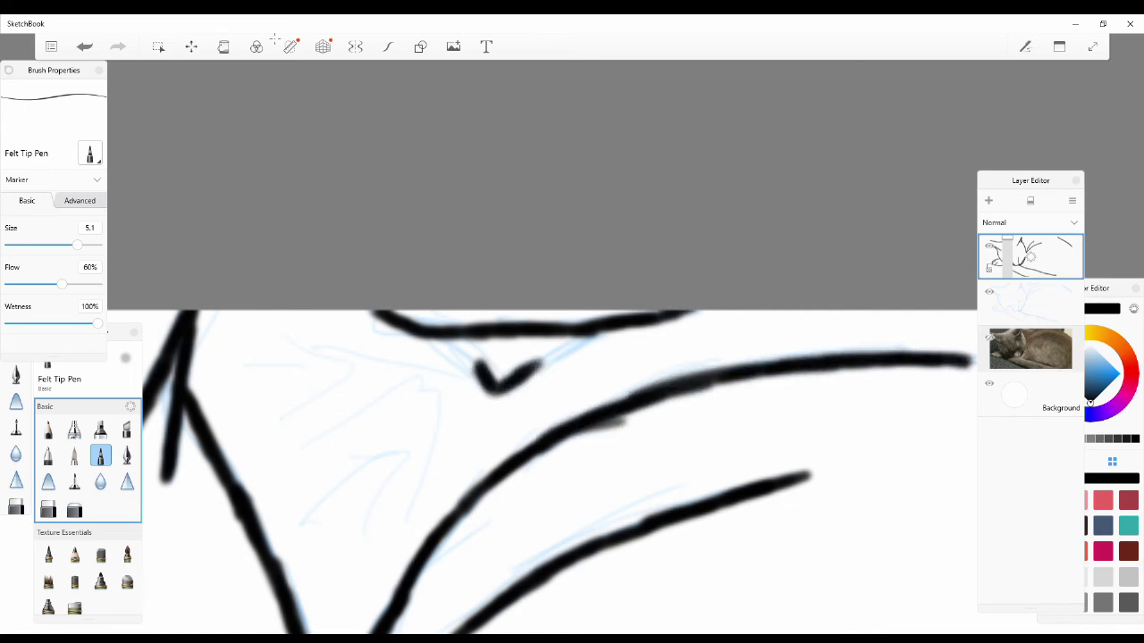
Step: Check the black line art with the blue sketch layer hidden and shown, moving the Layer Editor clear of the canvas
{"action": "left_click", "coordinate": [990, 292]}
{"action": "left_click", "coordinate": [989, 292]}
{"action": "left_click_drag", "start_coordinate": [1031, 180], "coordinate": [1090, 109]}
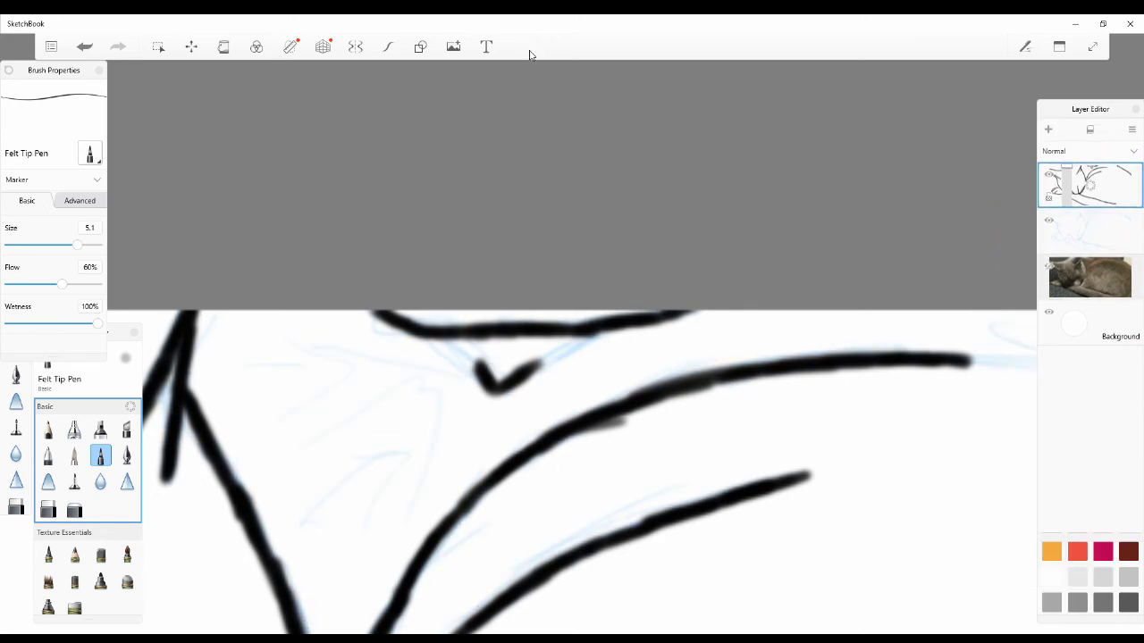
{"action": "scroll", "coordinate": [357, 197], "scroll_direction": "down", "scroll_amount": 8}
{"action": "scroll", "coordinate": [626, 178], "scroll_direction": "up", "scroll_amount": 2}
{"action": "left_click", "coordinate": [1049, 222]}
{"action": "left_click", "coordinate": [1049, 222]}
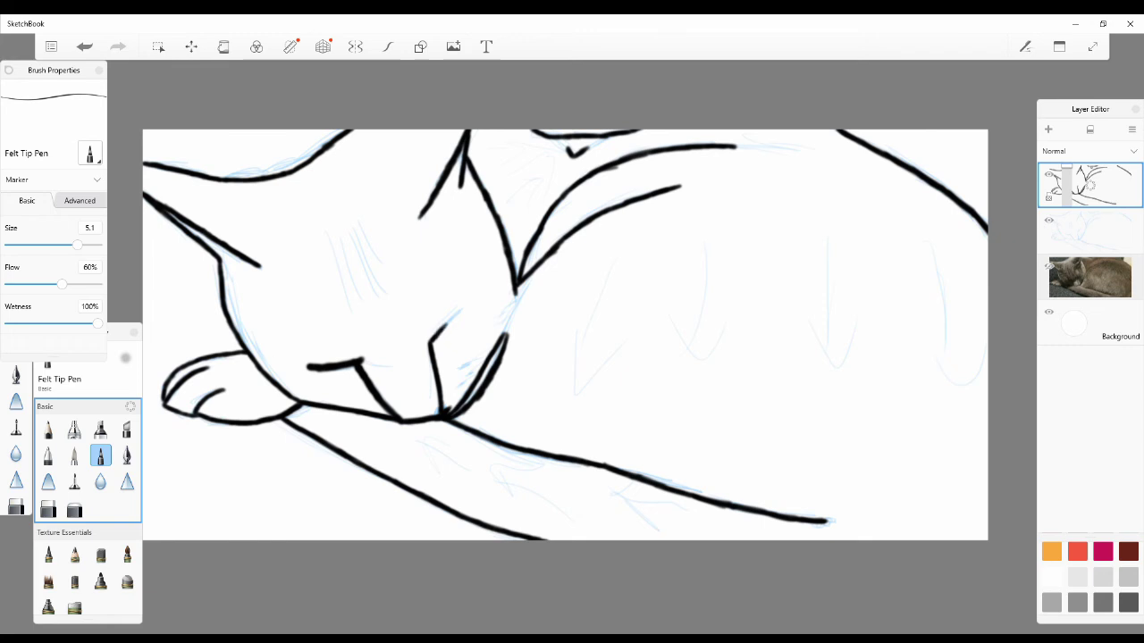
Step: Close the gap in the black cheek contour below the ear, and extend the upper body line behind the head along the blue sketch
{"action": "mouse_move", "coordinate": [510, 314]}
{"action": "left_mouse_down"}
{"action": "mouse_move", "coordinate": [503, 336]}
{"action": "mouse_move", "coordinate": [512, 304]}
{"action": "left_mouse_up"}
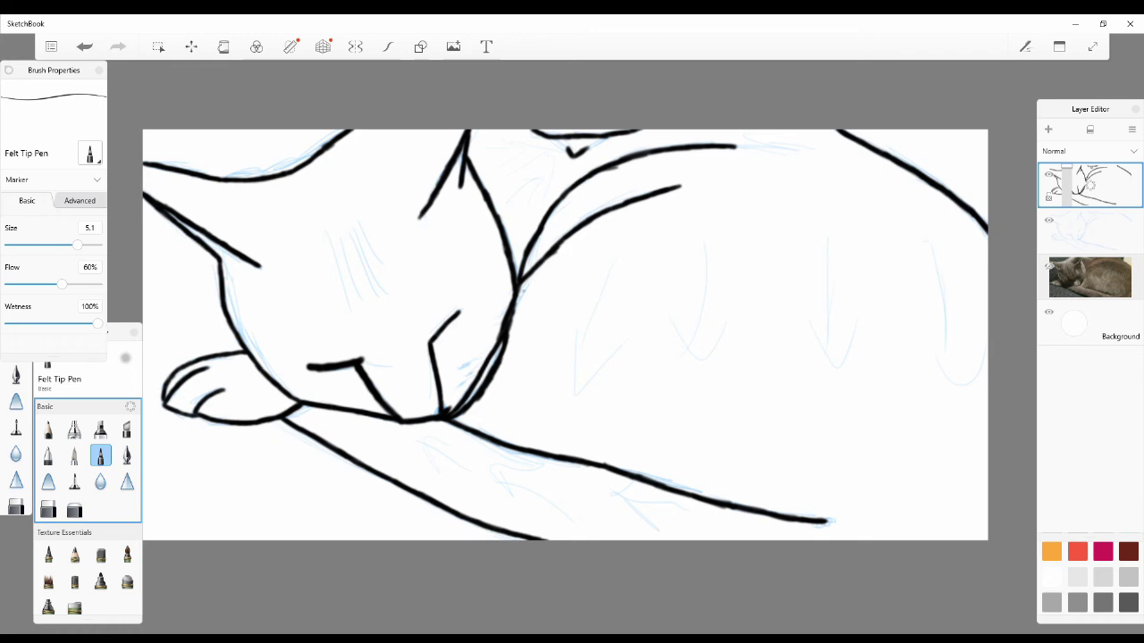
{"action": "left_click_drag", "start_coordinate": [731, 147], "coordinate": [788, 149]}
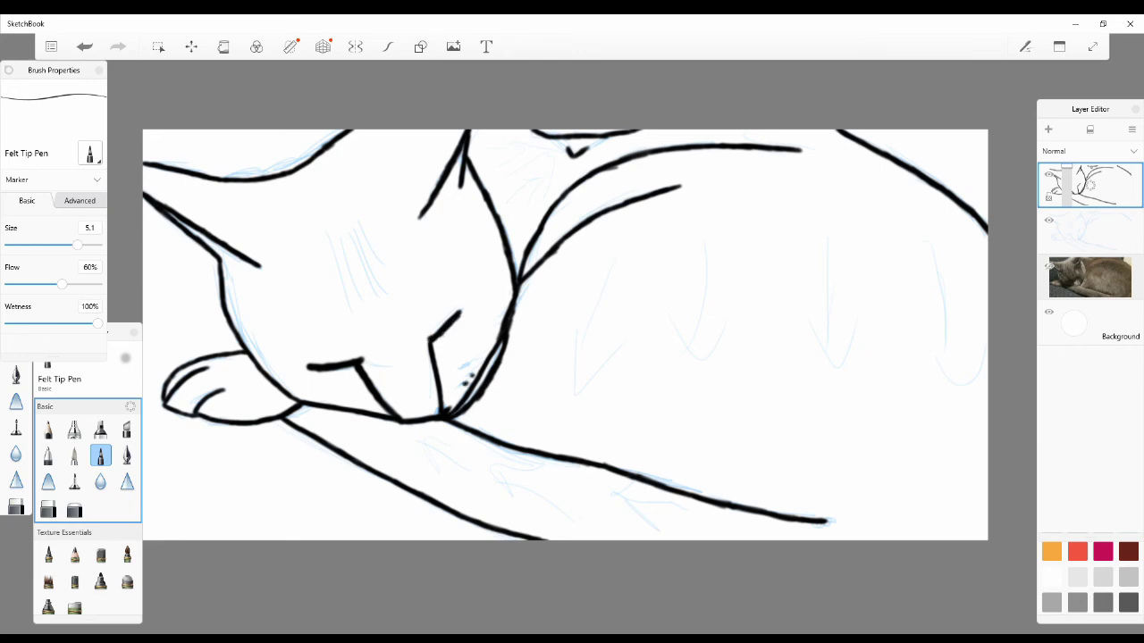
Step: Ink short parallel fur strokes on the cat's forehead with the photo layer shown, and hide the photo and blue sketch layers
{"action": "left_click", "coordinate": [1050, 267]}
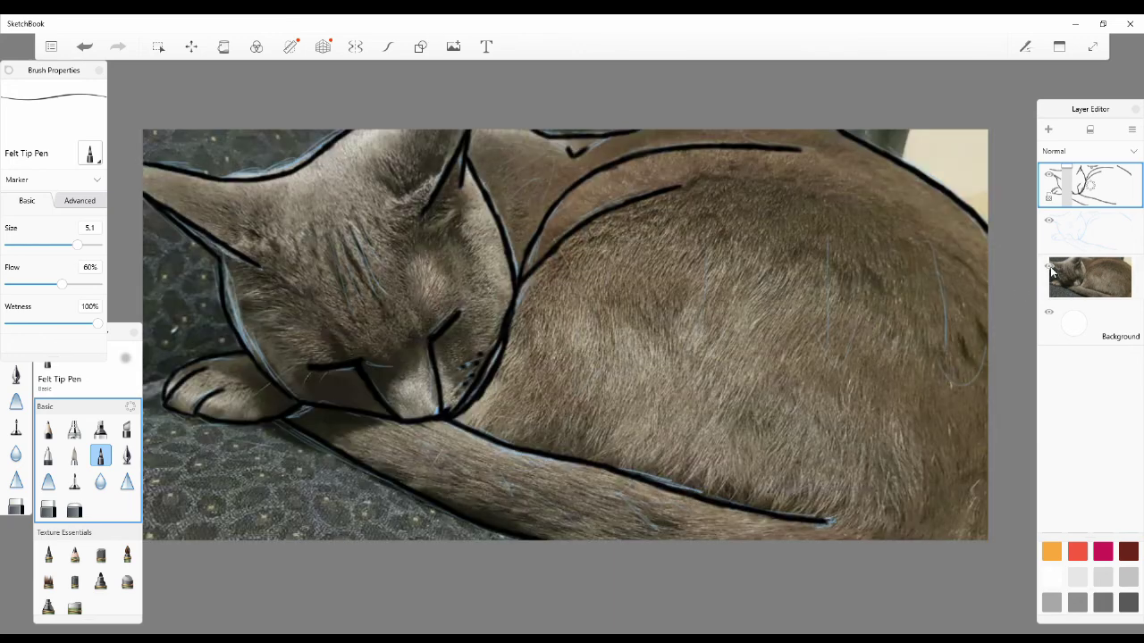
{"action": "mouse_move", "coordinate": [335, 228]}
{"action": "left_mouse_down"}
{"action": "mouse_move", "coordinate": [382, 311]}
{"action": "mouse_move", "coordinate": [369, 262]}
{"action": "left_mouse_up"}
{"action": "left_click_drag", "start_coordinate": [358, 217], "coordinate": [372, 251]}
{"action": "mouse_move", "coordinate": [327, 236]}
{"action": "left_mouse_down"}
{"action": "mouse_move", "coordinate": [355, 285]}
{"action": "mouse_move", "coordinate": [345, 292]}
{"action": "left_mouse_up"}
{"action": "left_click_drag", "start_coordinate": [305, 242], "coordinate": [328, 277]}
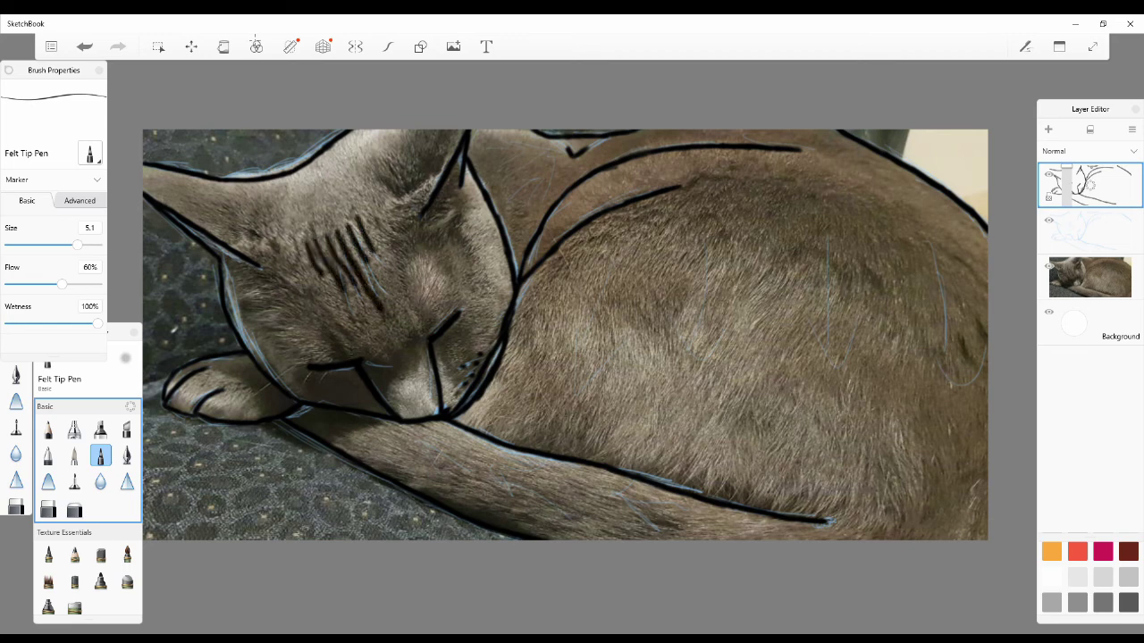
{"action": "left_click", "coordinate": [1050, 267]}
{"action": "left_click", "coordinate": [1050, 221]}
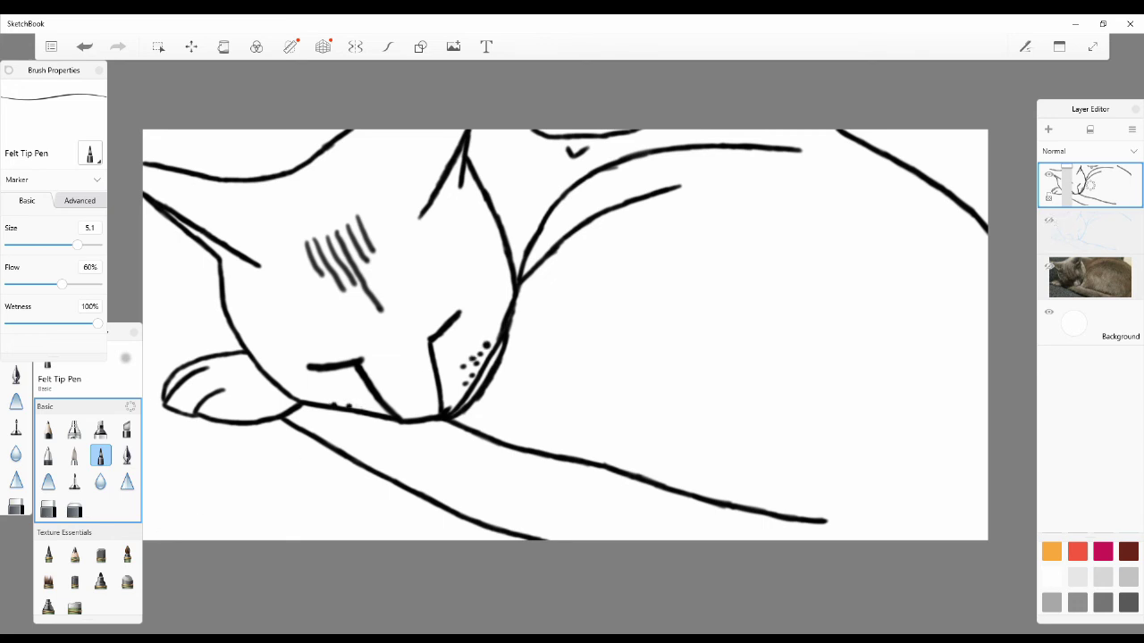
Step: Undo the uppermost whisker dot on the cheek and the trial Pencil signature in the canvas's lower-left corner
{"action": "left_click", "coordinate": [92, 42]}
{"action": "left_click", "coordinate": [48, 430]}
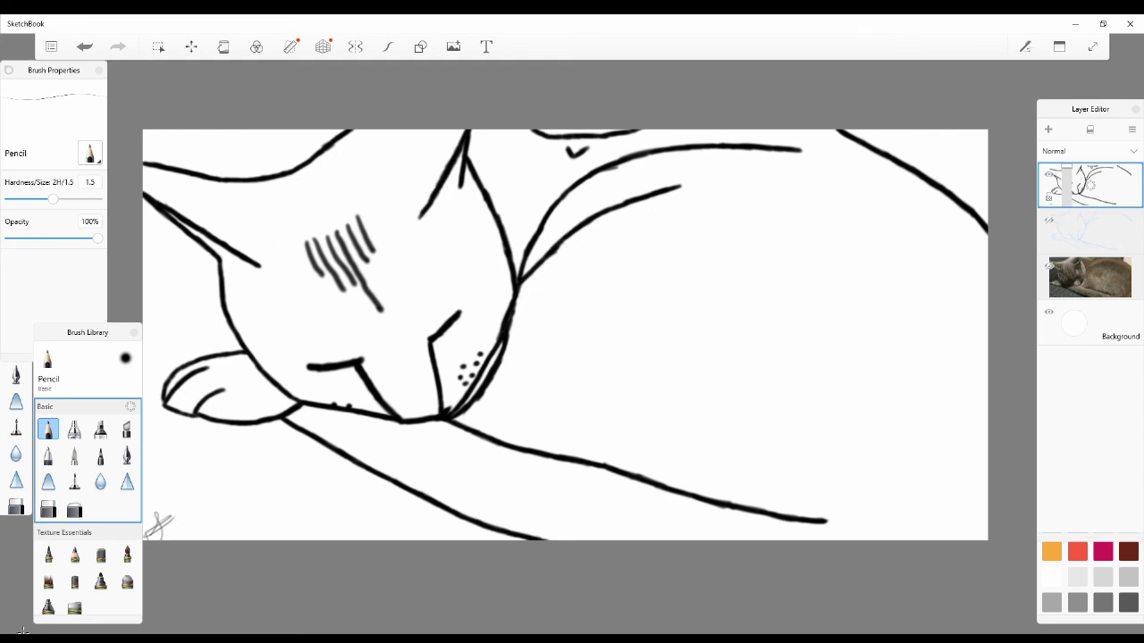
{"action": "key", "text": "ctrl+z"}
Step: Add a new layer between the blue sketch and the line art, and flood fill it with solid bright purple
{"action": "left_click", "coordinate": [1091, 232]}
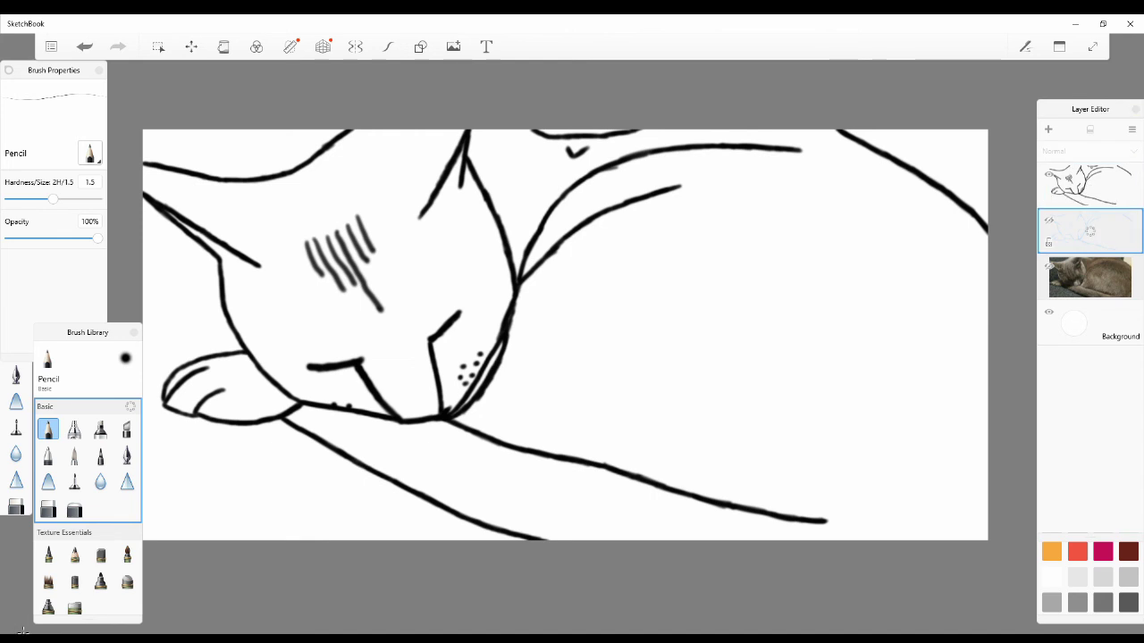
{"action": "left_click", "coordinate": [1090, 617]}
{"action": "left_click", "coordinate": [1112, 408]}
{"action": "left_click", "coordinate": [1109, 367]}
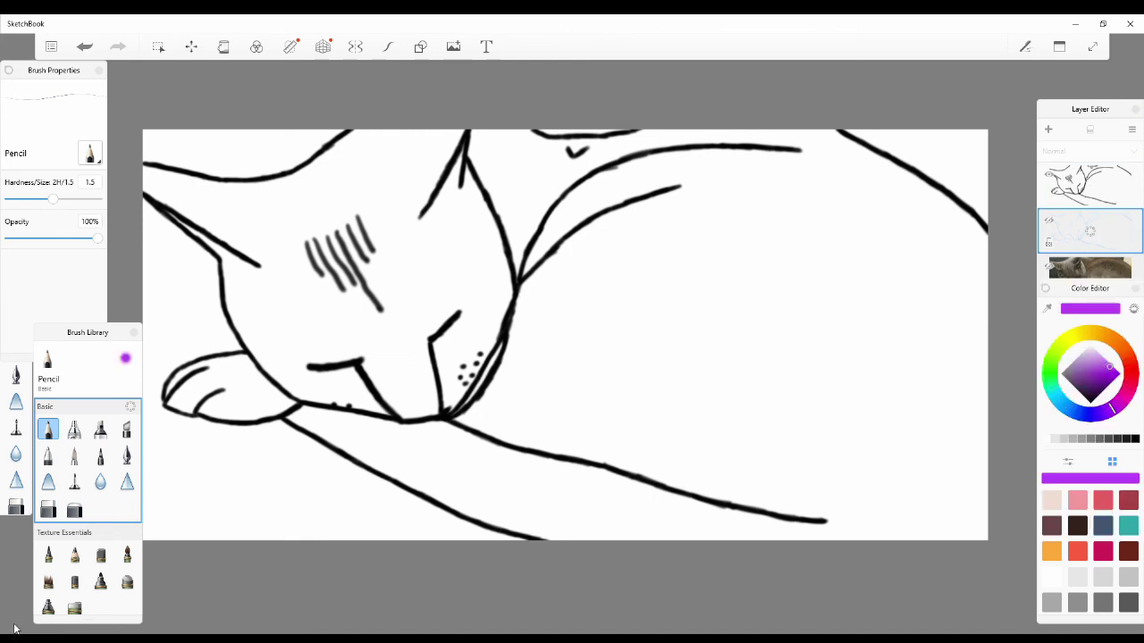
{"action": "left_click", "coordinate": [1048, 129]}
{"action": "left_click", "coordinate": [223, 46]}
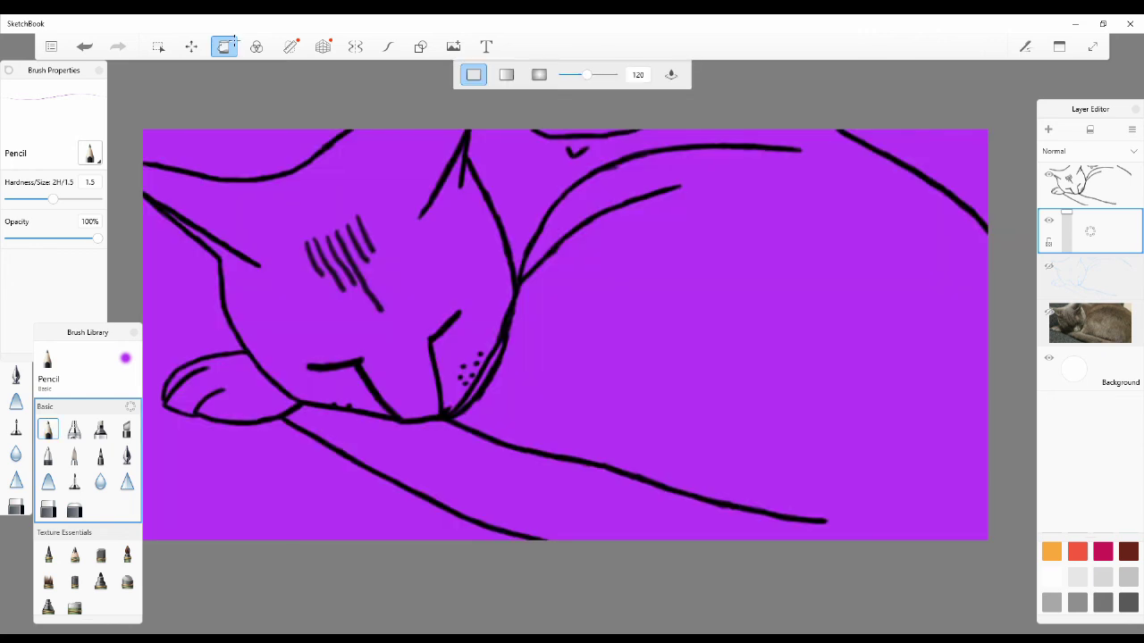
Step: Recolour the cat's black outlines and the small V-shaped fold on the line art layer white with Flood Fill
{"action": "left_click", "coordinate": [1052, 577]}
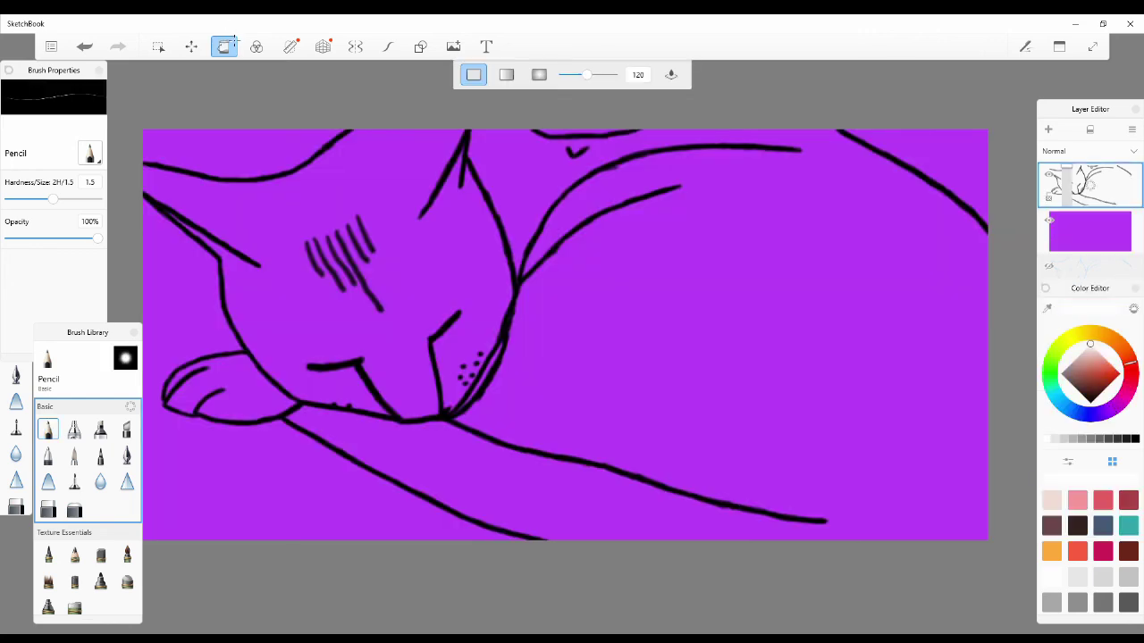
{"action": "left_click", "coordinate": [516, 288]}
{"action": "left_click", "coordinate": [586, 136]}
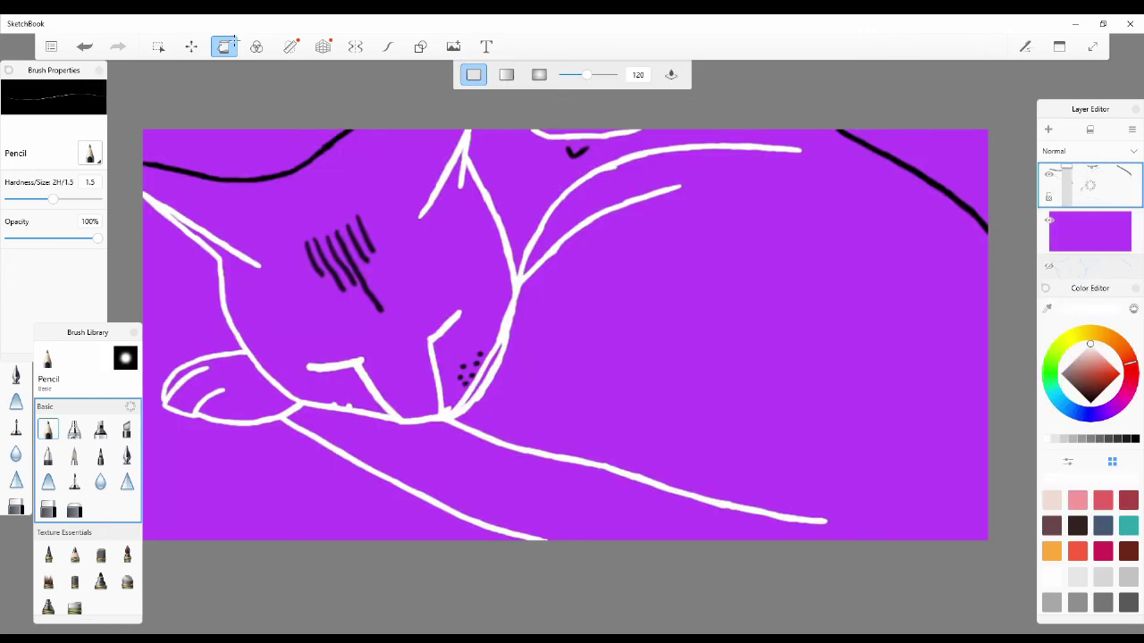
{"action": "left_click", "coordinate": [913, 172]}
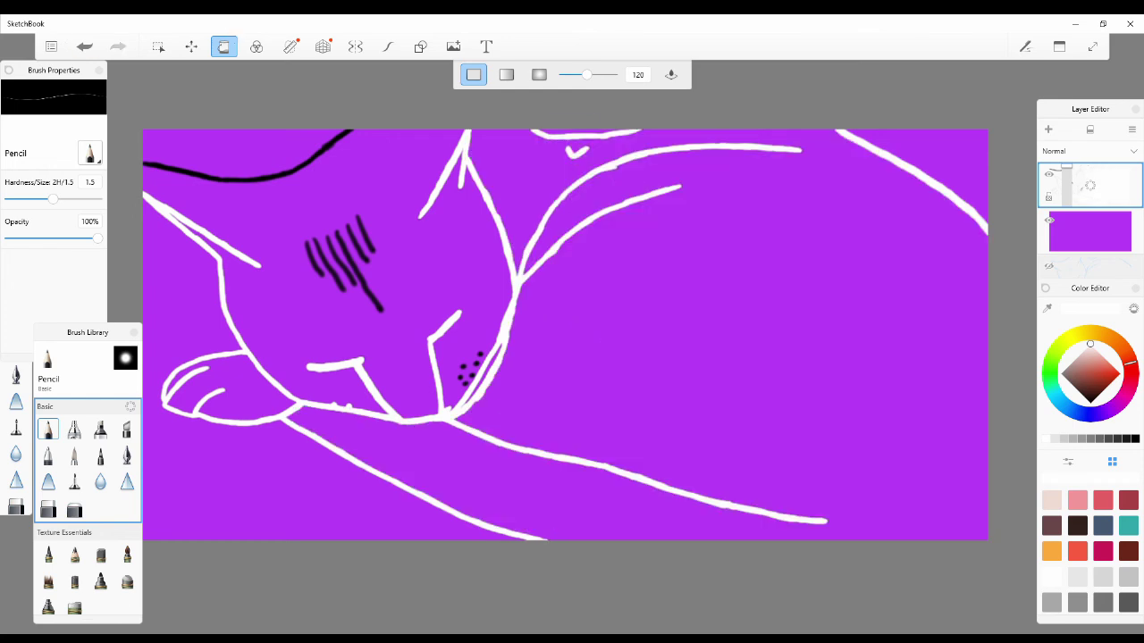
{"action": "left_click", "coordinate": [248, 179]}
Step: Flood fill the forehead fur strokes and the cheek's whisker dots with white, undoing any misplaced fills
{"action": "left_click", "coordinate": [314, 259]}
{"action": "left_click", "coordinate": [330, 266]}
{"action": "left_click", "coordinate": [345, 260]}
{"action": "left_click", "coordinate": [85, 47]}
{"action": "left_click", "coordinate": [340, 261]}
{"action": "left_click", "coordinate": [361, 266]}
{"action": "left_click", "coordinate": [94, 43]}
{"action": "left_click", "coordinate": [360, 272]}
{"action": "left_click", "coordinate": [359, 243]}
{"action": "left_click", "coordinate": [366, 235]}
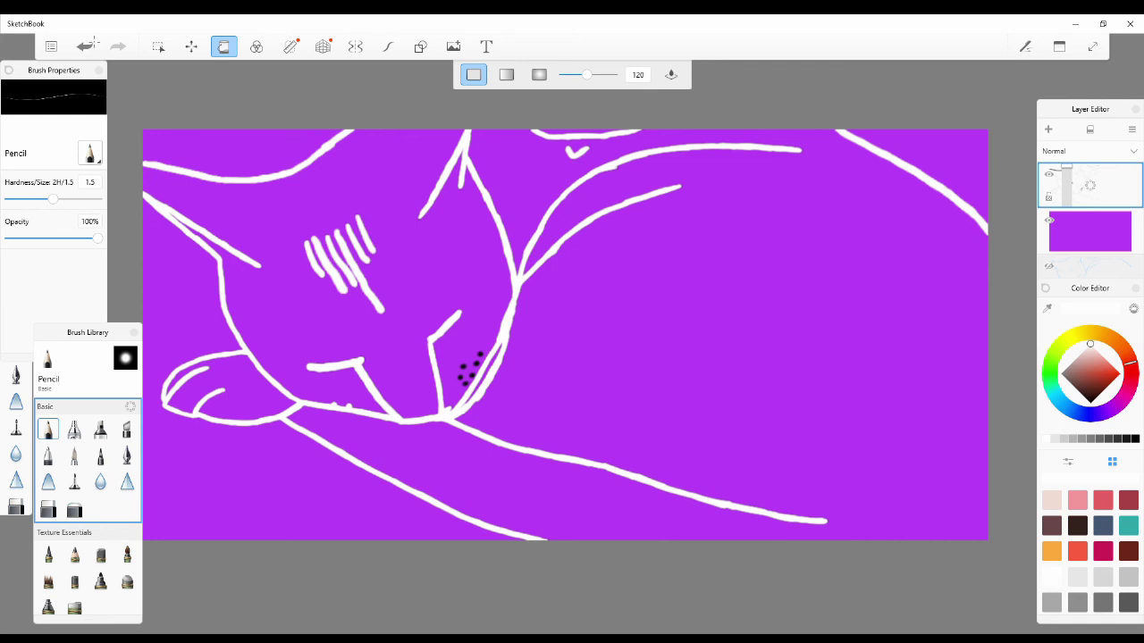
{"action": "left_click", "coordinate": [86, 45]}
{"action": "left_click", "coordinate": [223, 40]}
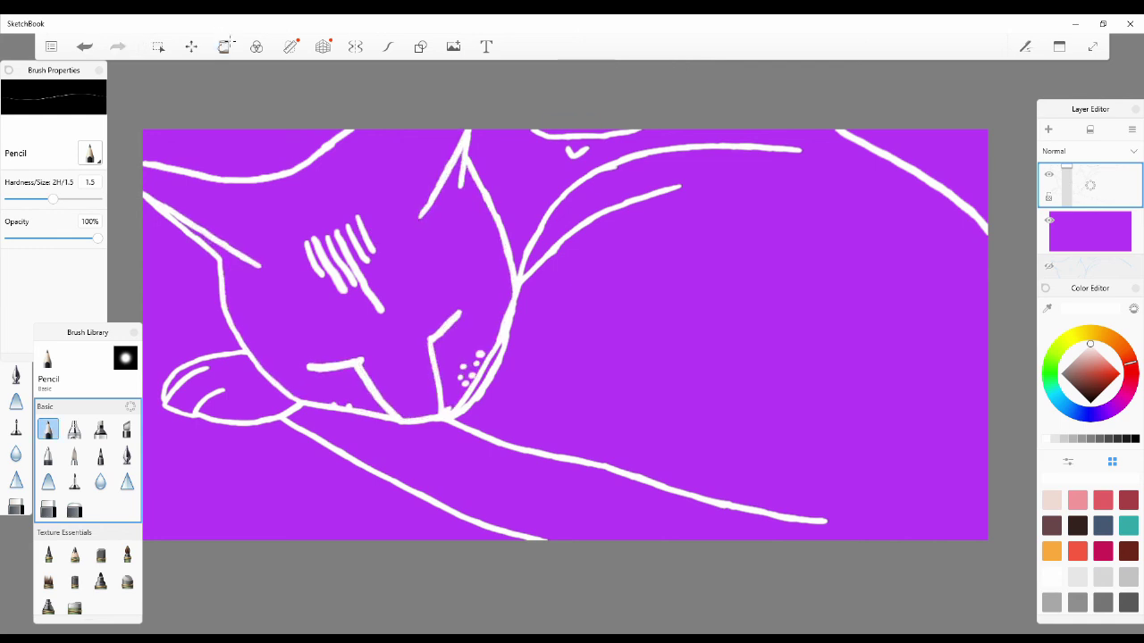
Step: Letter a large white S with curled ends on the cat's body using the Inking Pen at size 12.0
{"action": "left_click", "coordinate": [127, 455]}
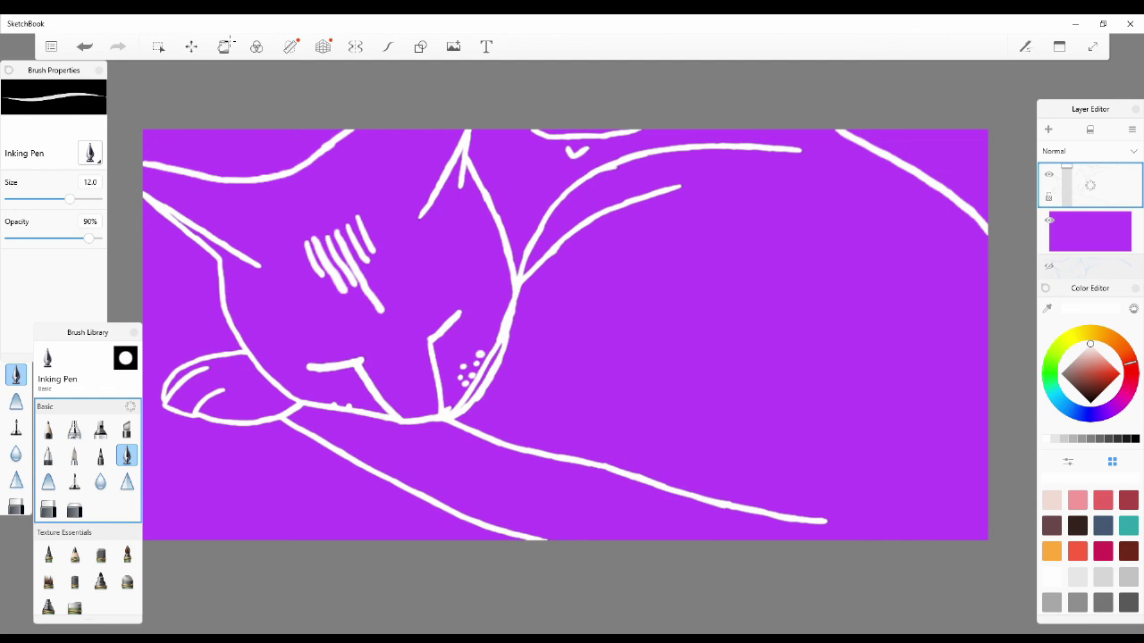
{"action": "mouse_move", "coordinate": [685, 289]}
{"action": "left_mouse_down"}
{"action": "mouse_move", "coordinate": [686, 362]}
{"action": "mouse_move", "coordinate": [640, 378]}
{"action": "left_mouse_up"}
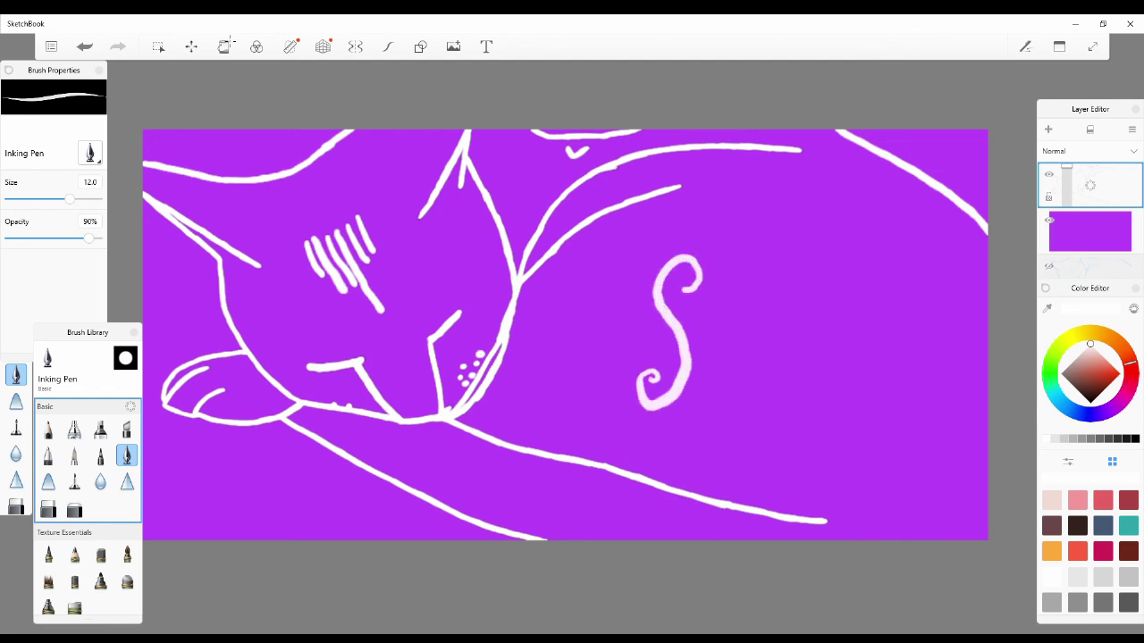
{"action": "mouse_move", "coordinate": [725, 251]}
{"action": "left_mouse_down"}
{"action": "mouse_move", "coordinate": [709, 415]}
{"action": "mouse_move", "coordinate": [749, 265]}
{"action": "mouse_move", "coordinate": [753, 365]}
{"action": "mouse_move", "coordinate": [718, 408]}
{"action": "left_mouse_up"}
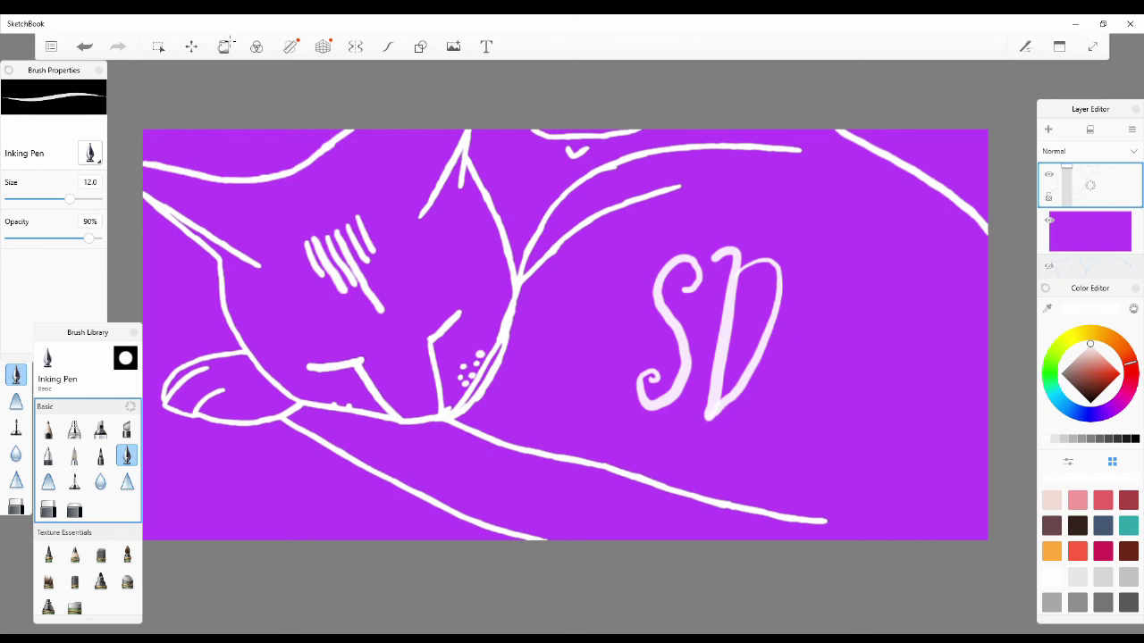
{"action": "left_click", "coordinate": [89, 41]}
{"action": "left_click", "coordinate": [96, 42]}
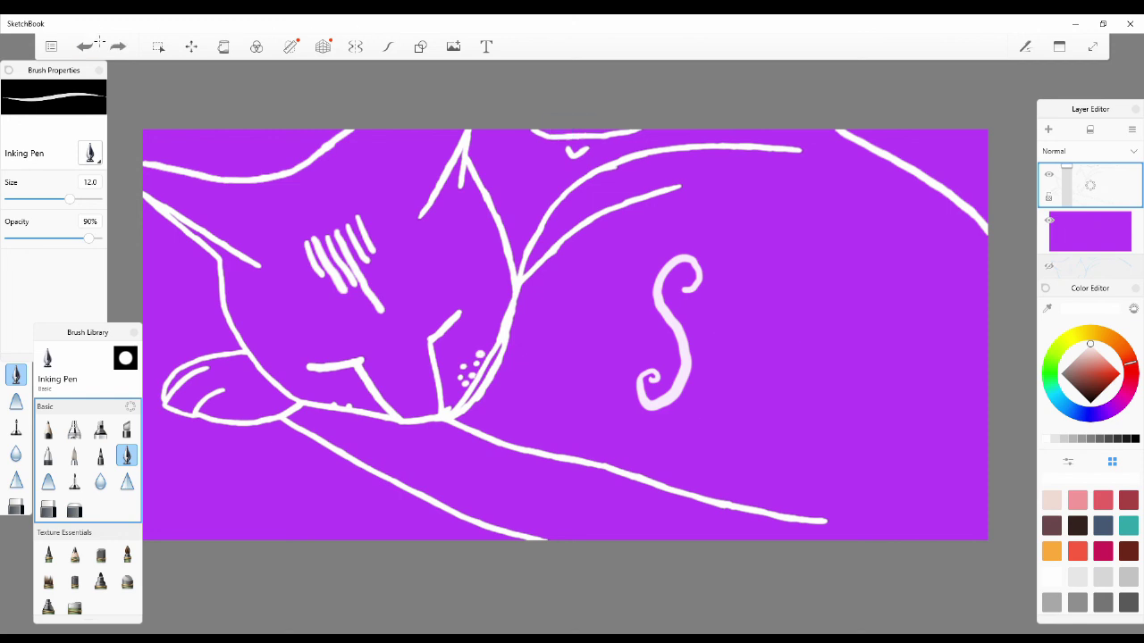
Step: Letter a large white D with a curled stem beside the S, redrawing its bowl until the shape is satisfactory
{"action": "mouse_move", "coordinate": [731, 285]}
{"action": "left_mouse_down"}
{"action": "mouse_move", "coordinate": [750, 336]}
{"action": "mouse_move", "coordinate": [699, 391]}
{"action": "left_mouse_up"}
{"action": "mouse_move", "coordinate": [765, 272]}
{"action": "left_mouse_down"}
{"action": "mouse_move", "coordinate": [802, 333]}
{"action": "mouse_move", "coordinate": [743, 393]}
{"action": "left_mouse_up"}
{"action": "left_click", "coordinate": [96, 42]}
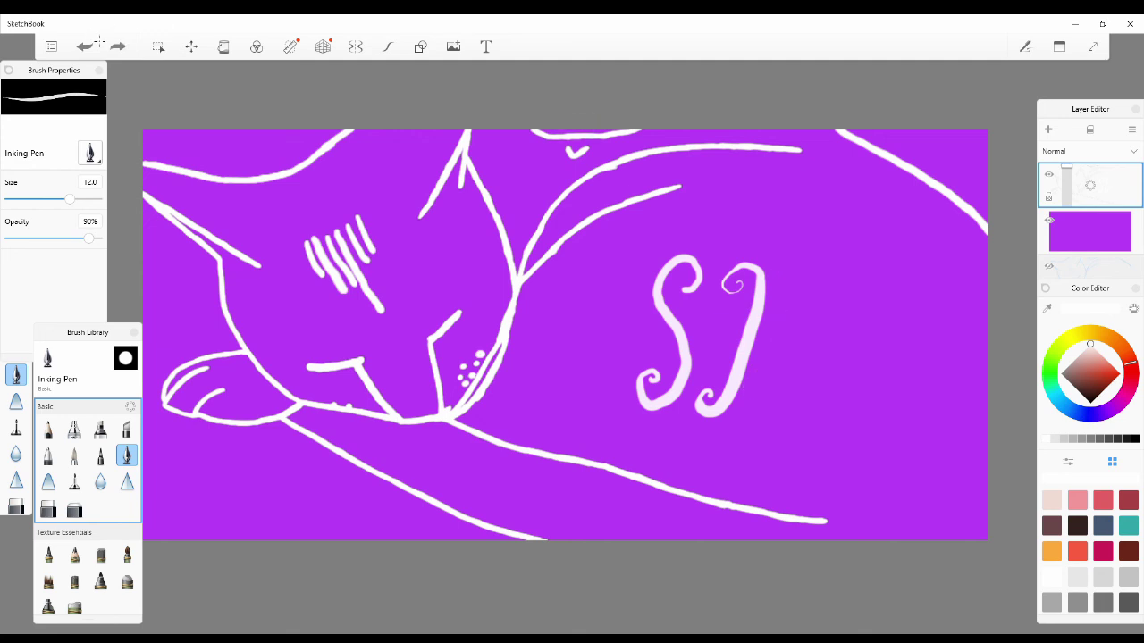
{"action": "left_click_drag", "start_coordinate": [759, 282], "coordinate": [740, 392]}
{"action": "left_click", "coordinate": [87, 41]}
{"action": "left_click_drag", "start_coordinate": [763, 269], "coordinate": [738, 393]}
{"action": "left_click", "coordinate": [84, 42]}
{"action": "mouse_move", "coordinate": [765, 268]}
{"action": "left_mouse_down"}
{"action": "mouse_move", "coordinate": [813, 318]}
{"action": "mouse_move", "coordinate": [718, 417]}
{"action": "left_mouse_up"}
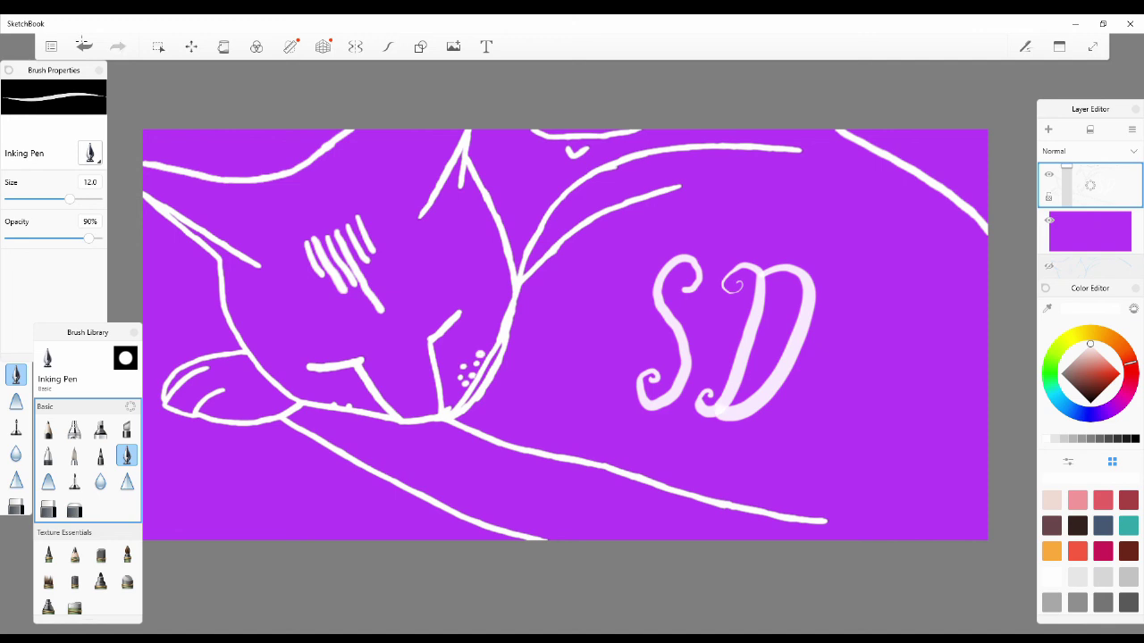
{"action": "left_click_drag", "start_coordinate": [860, 455], "coordinate": [861, 456]}
{"action": "left_click_drag", "start_coordinate": [900, 437], "coordinate": [903, 440]}
{"action": "left_click_drag", "start_coordinate": [902, 484], "coordinate": [904, 486]}
{"action": "left_click_drag", "start_coordinate": [947, 437], "coordinate": [949, 439]}
{"action": "left_click_drag", "start_coordinate": [945, 482], "coordinate": [948, 485]}
{"action": "left_click_drag", "start_coordinate": [970, 459], "coordinate": [972, 461]}
{"action": "left_click_drag", "start_coordinate": [949, 510], "coordinate": [951, 512]}
{"action": "left_click_drag", "start_coordinate": [903, 512], "coordinate": [904, 514]}
{"action": "left_click_drag", "start_coordinate": [922, 462], "coordinate": [920, 464]}
{"action": "left_click_drag", "start_coordinate": [859, 500], "coordinate": [858, 501]}
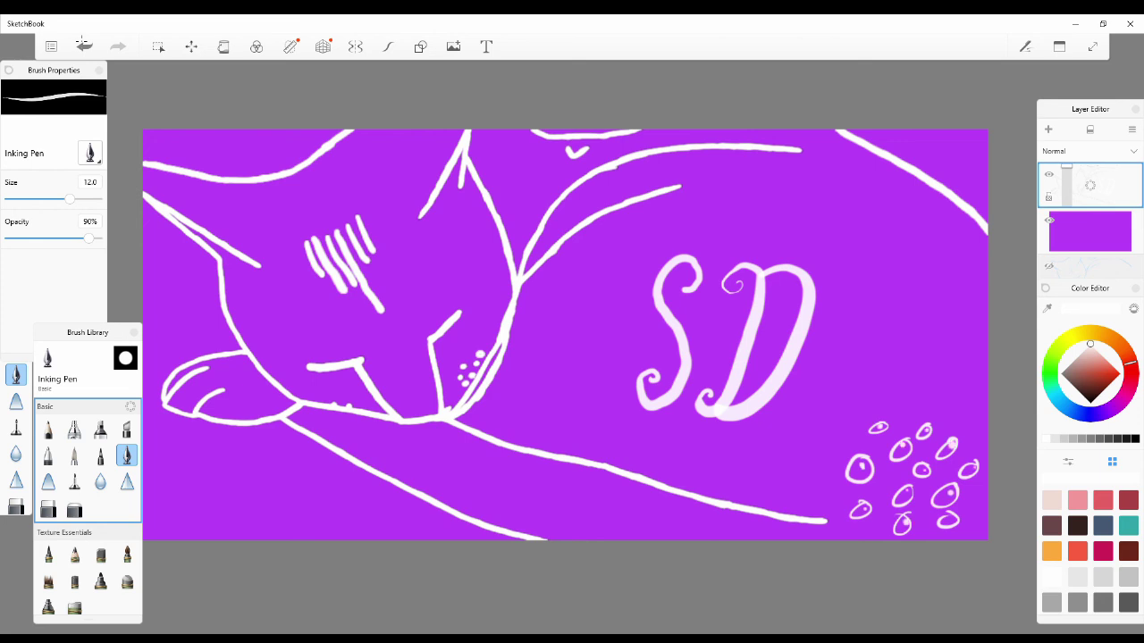
{"action": "left_click", "coordinate": [82, 42]}
{"action": "left_click", "coordinate": [82, 42]}
{"action": "left_click", "coordinate": [83, 42]}
{"action": "left_click", "coordinate": [82, 42]}
{"action": "left_click", "coordinate": [83, 42]}
{"action": "left_click", "coordinate": [83, 42]}
{"action": "left_click", "coordinate": [83, 42]}
{"action": "left_click", "coordinate": [82, 42]}
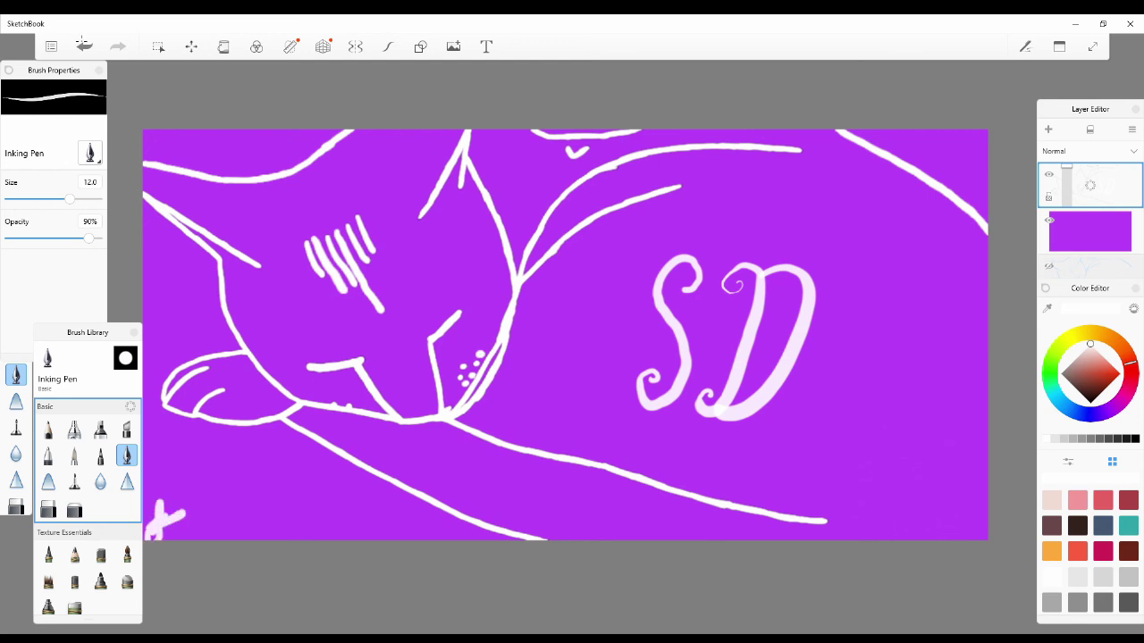
Step: Sign the drawing with thin white strokes in the canvas's lower-left corner
{"action": "left_click_drag", "start_coordinate": [166, 512], "coordinate": [162, 539]}
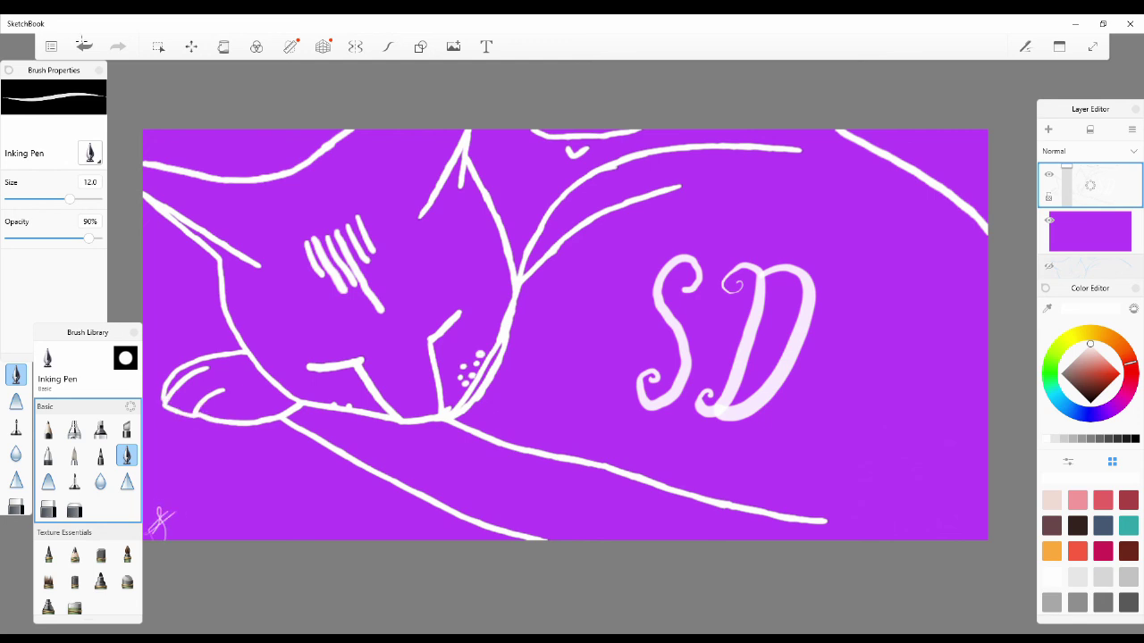